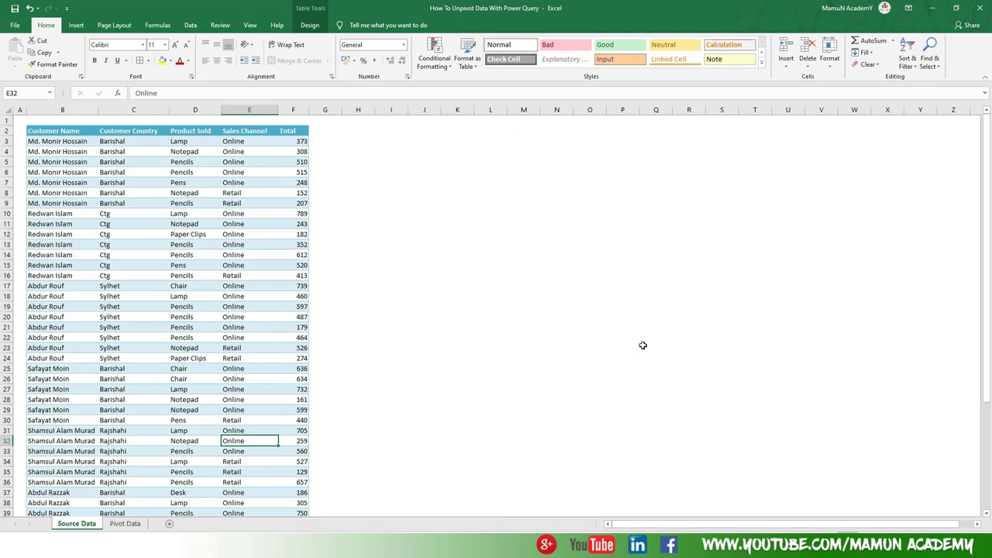
- Switch between the Source Data and Pivot Data sheets and select the summary table at the top
key("ctrl+Page_Down")
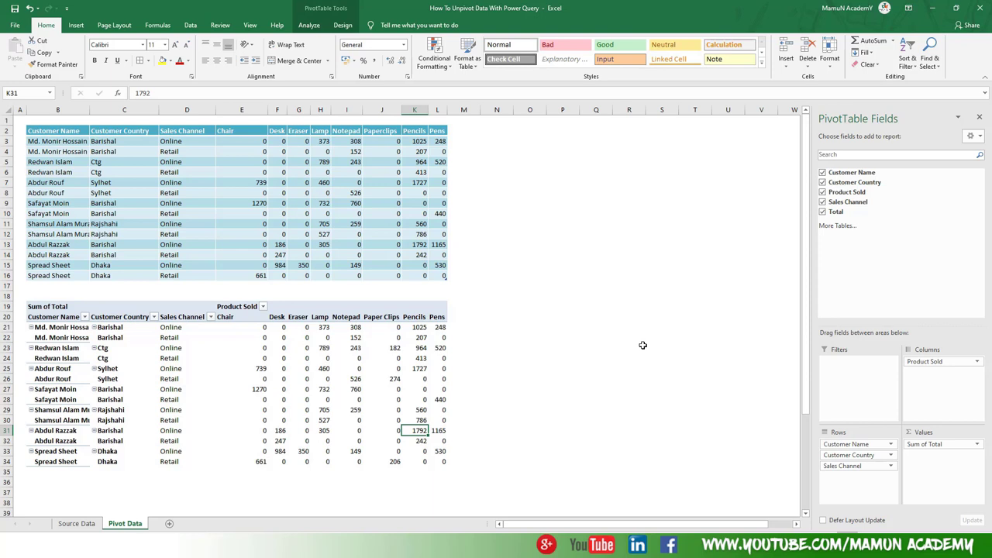
key("ctrl+Page_Up")
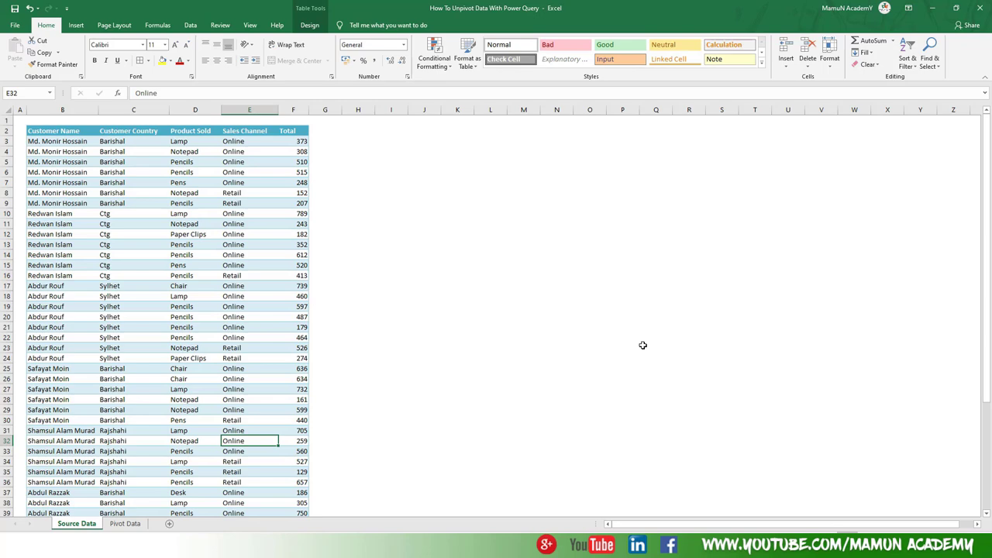
key("ctrl+Page_Down")
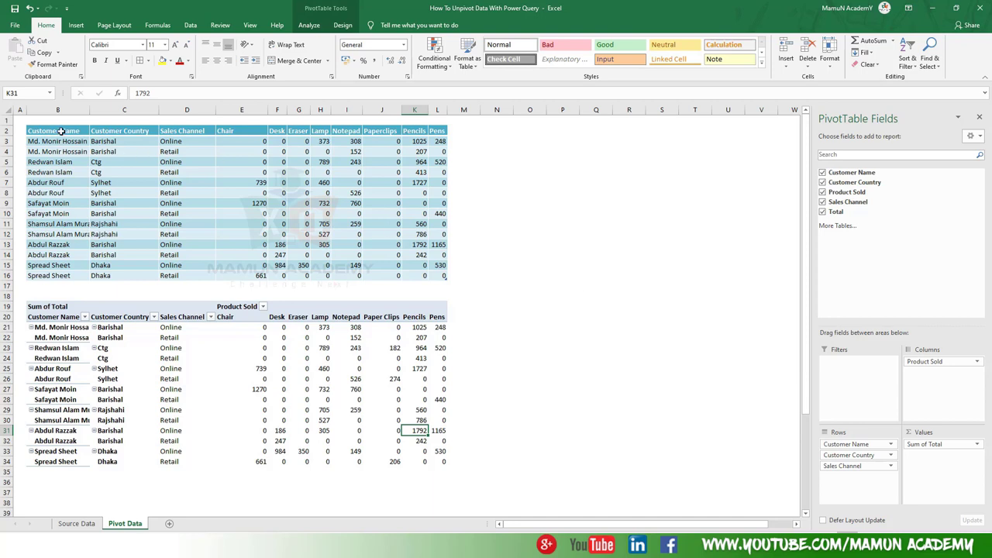
left_click_drag(61, 132, 432, 278)
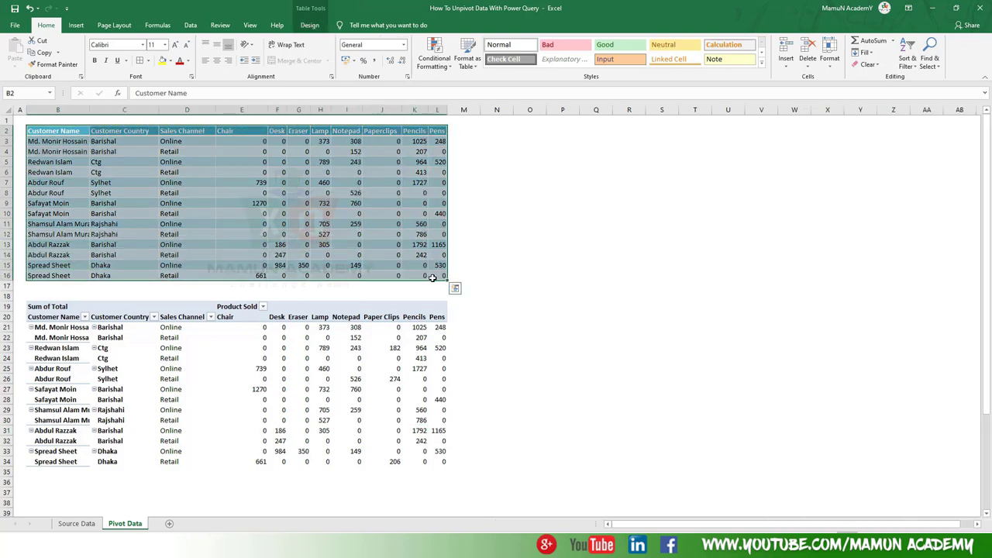
key("ctrl+Page_Up")
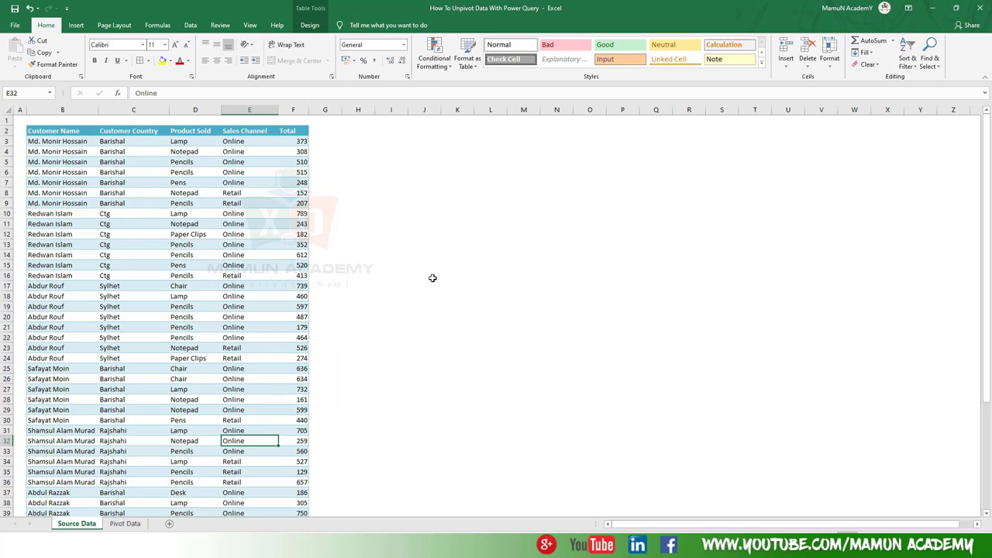
key("ctrl+Page_Down")
left_click(518, 419)
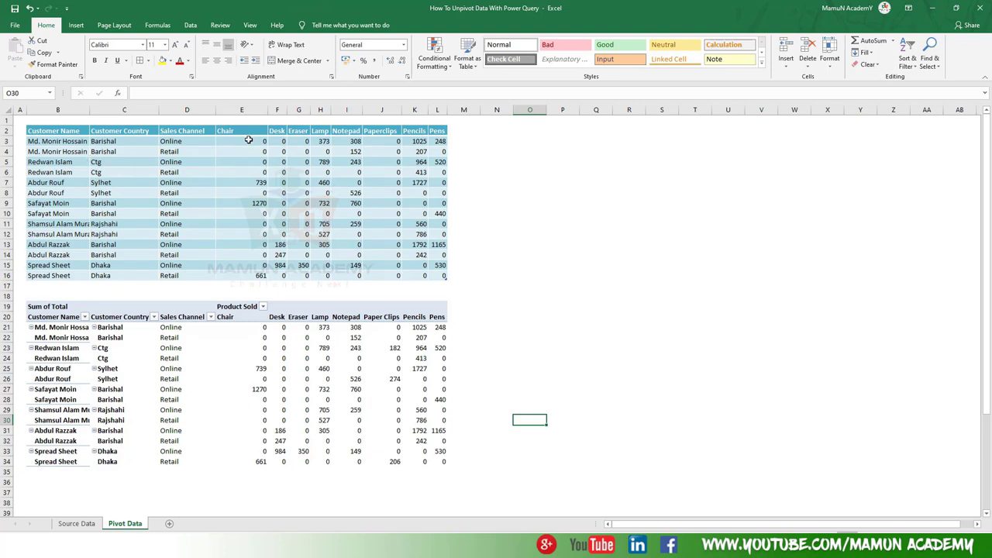
- Inspect the SUMIFS value cells E3:L16 and the PivotTable, checking the Sylhet entry in the source data
left_click_drag(250, 142, 443, 276)
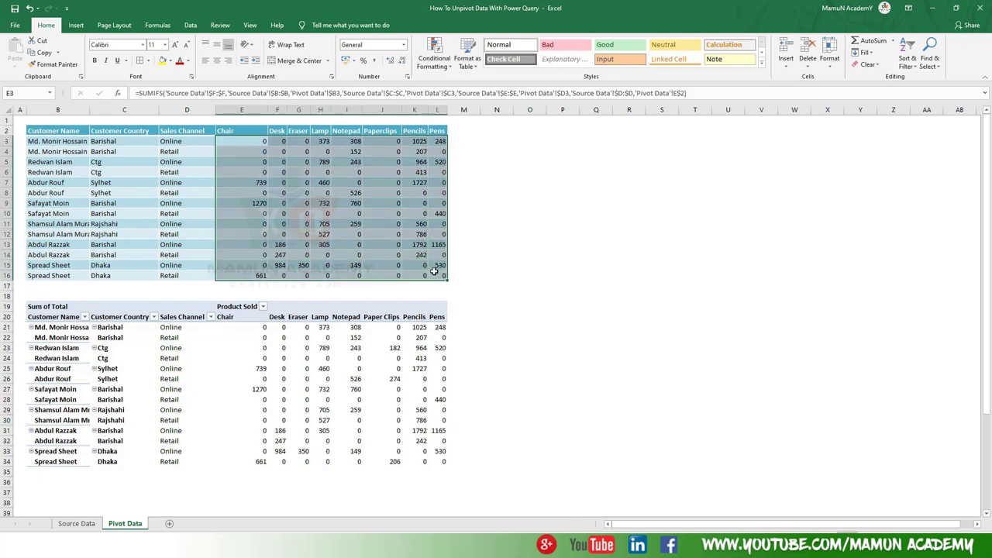
left_click(234, 341)
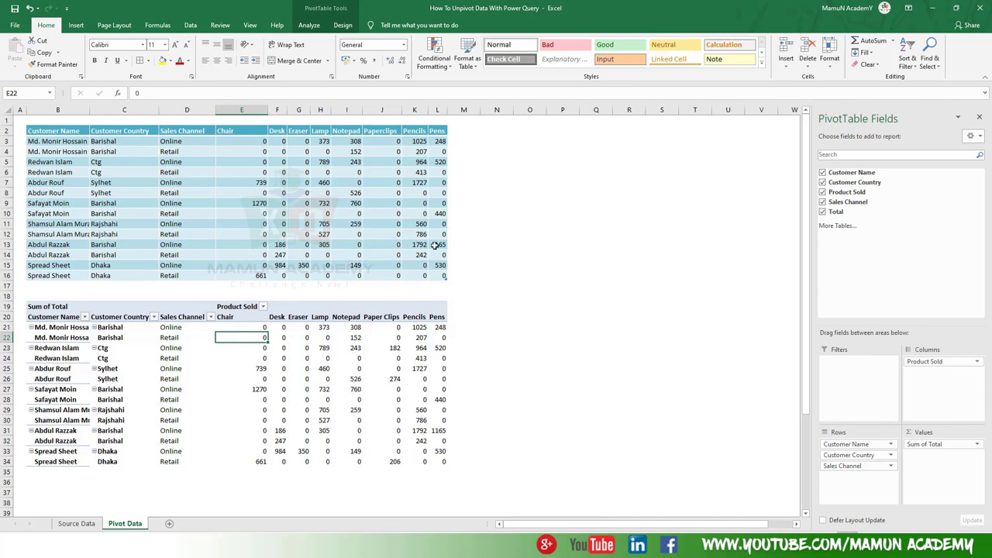
mouse_move(441, 275)
left_mouse_down()
mouse_move(96, 186)
mouse_move(96, 130)
left_mouse_up()
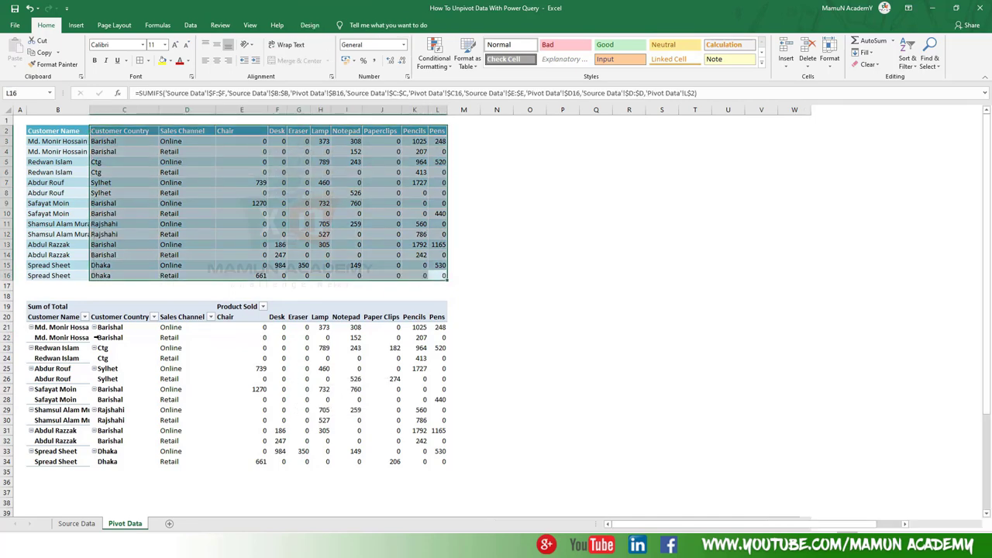
left_click(93, 525)
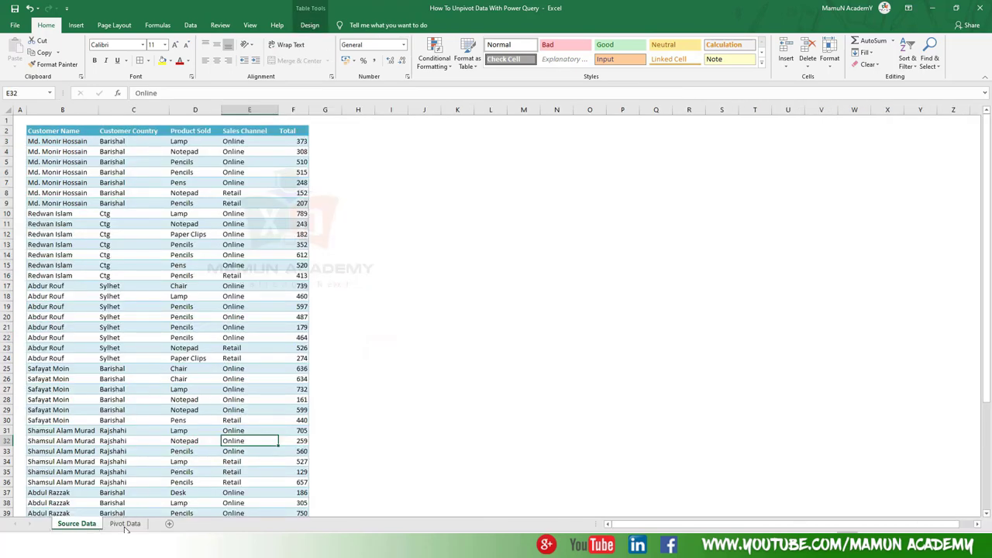
left_click(143, 286)
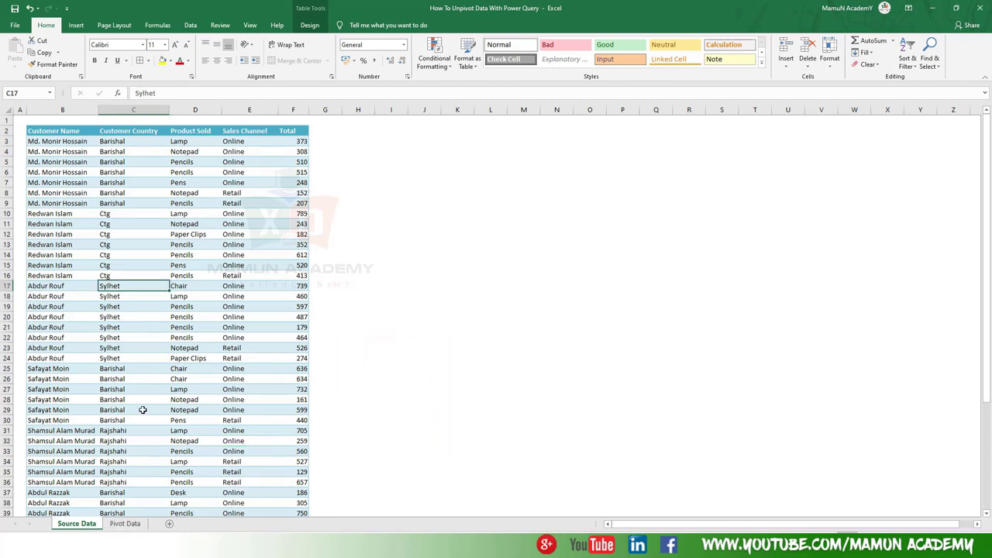
left_click(128, 524)
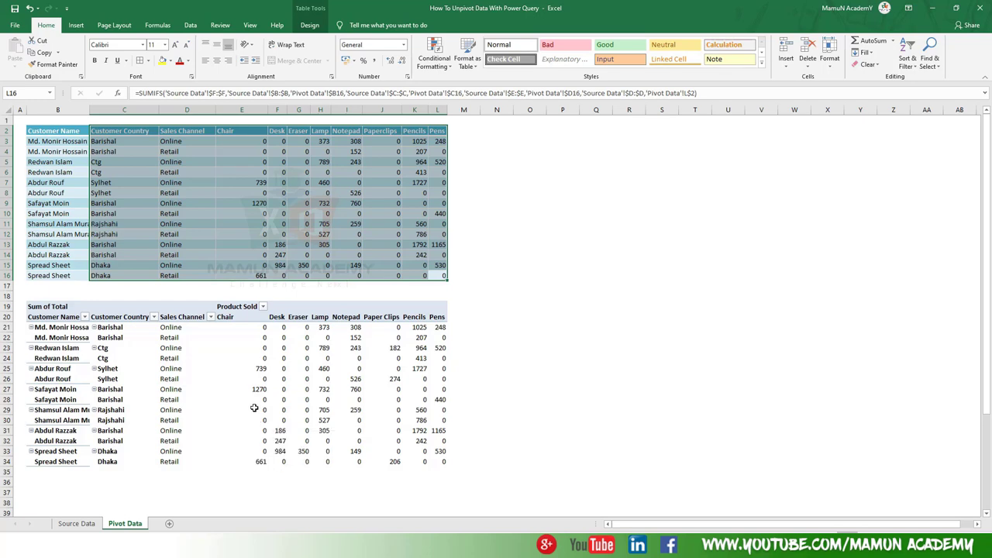
left_click(76, 524)
left_click(124, 523)
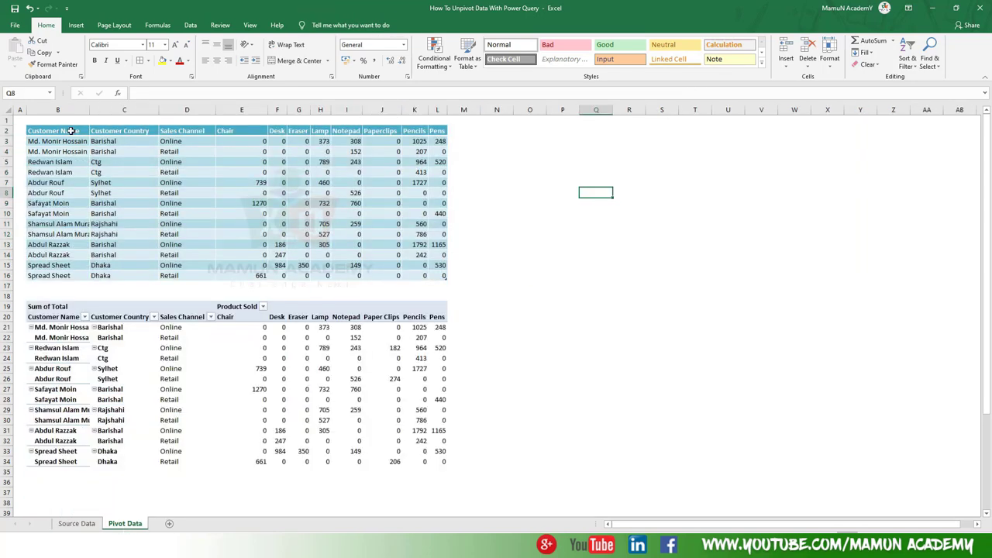
- Copy the summary table B2:L16 to N2 with source column widths, then reselect customer names B3:B16
left_click_drag(70, 131, 434, 276)
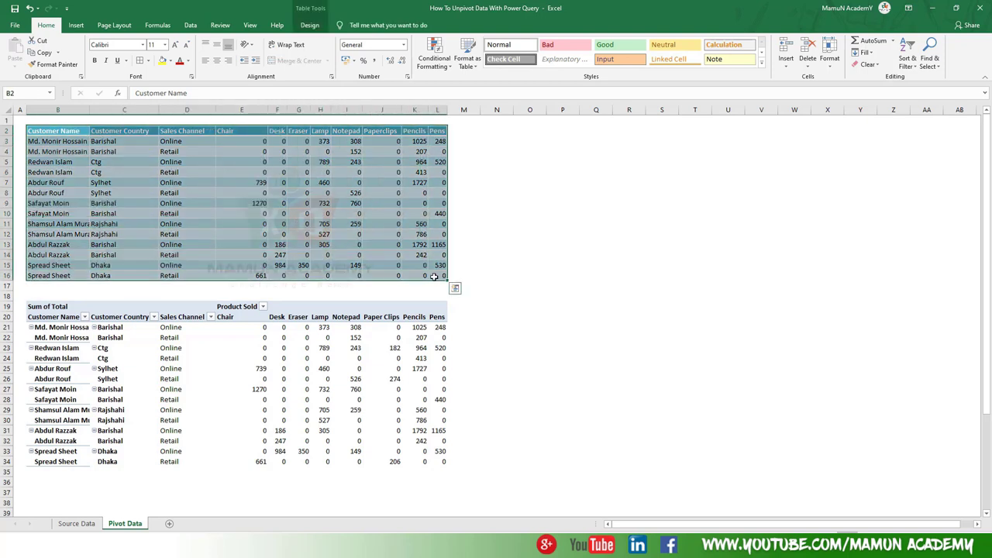
key("ctrl+c")
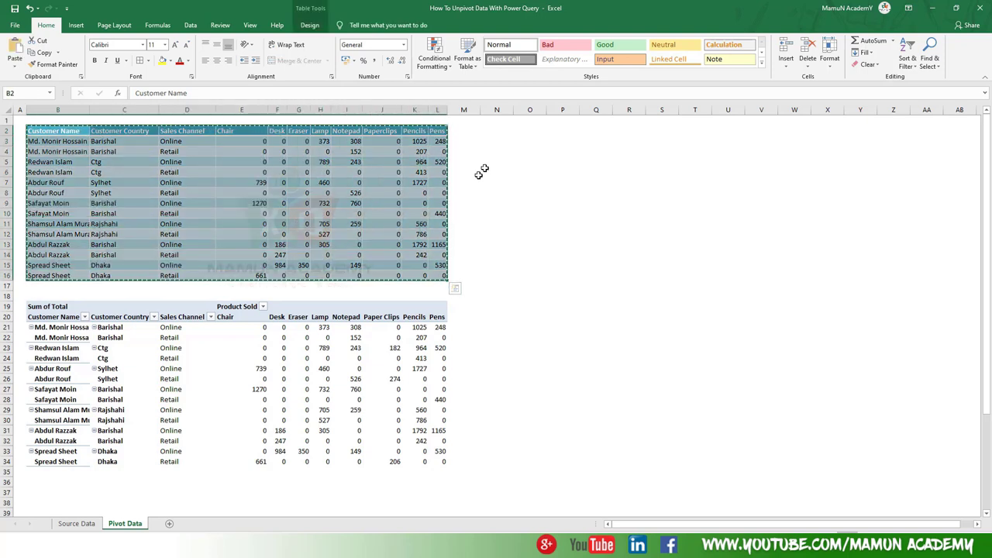
left_click(501, 133)
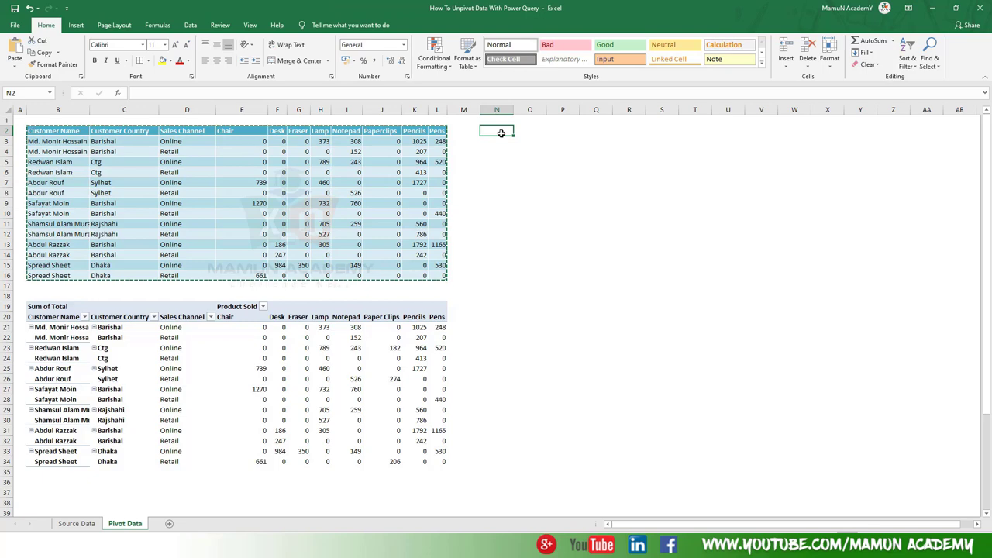
key("ctrl+v")
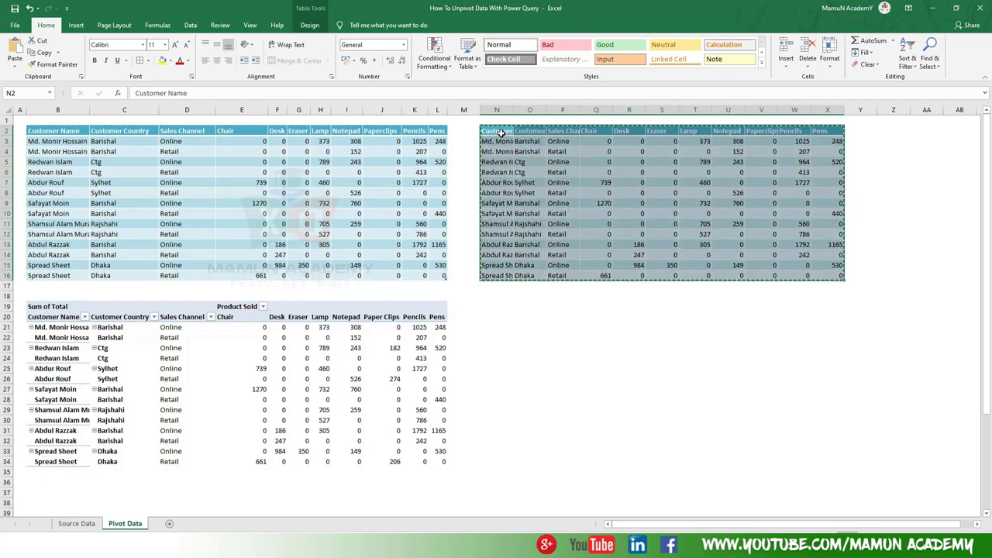
key("alt+h")
key("Escape")
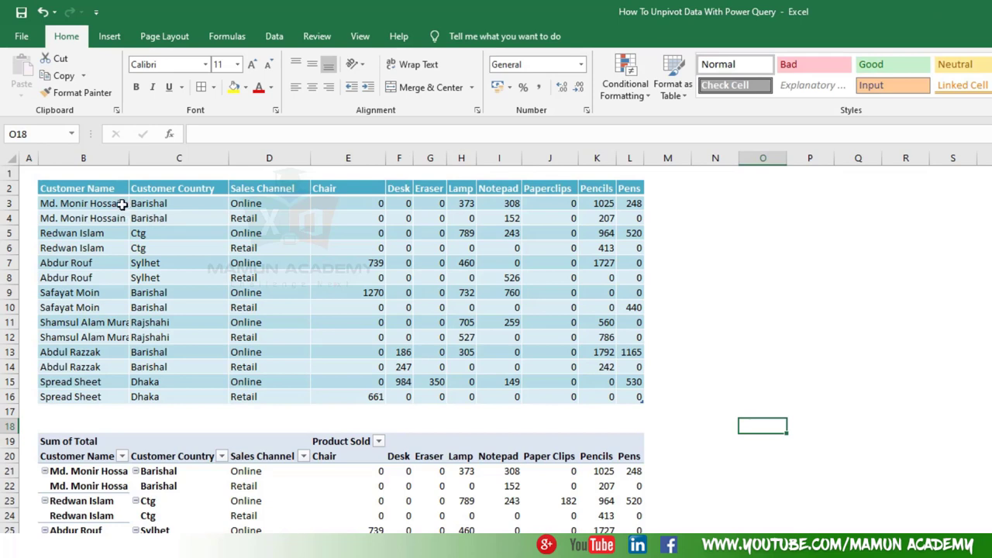
left_click_drag(116, 204, 102, 397)
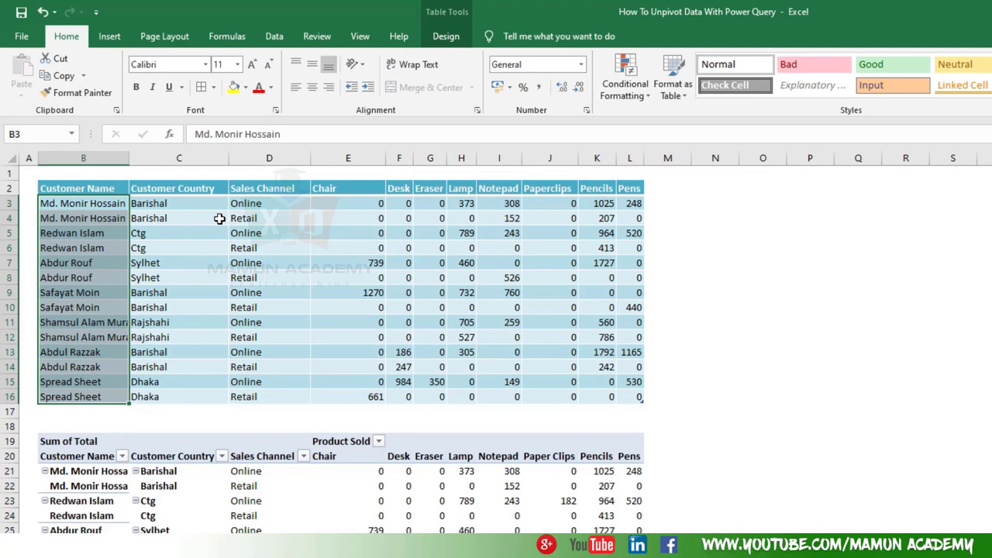
left_click_drag(106, 203, 100, 395)
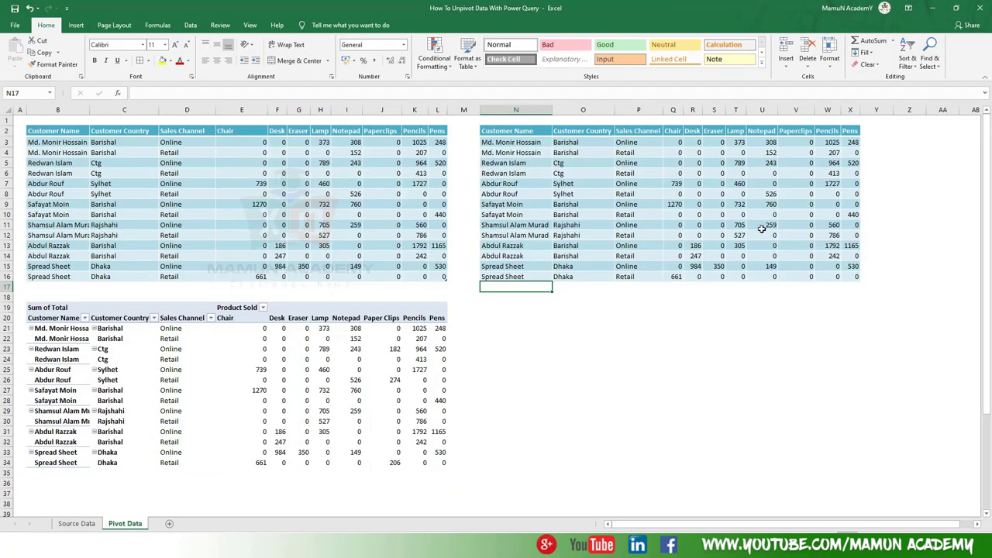
- Convert the copied range N2:X16 into an Excel table with headers
left_click(653, 195)
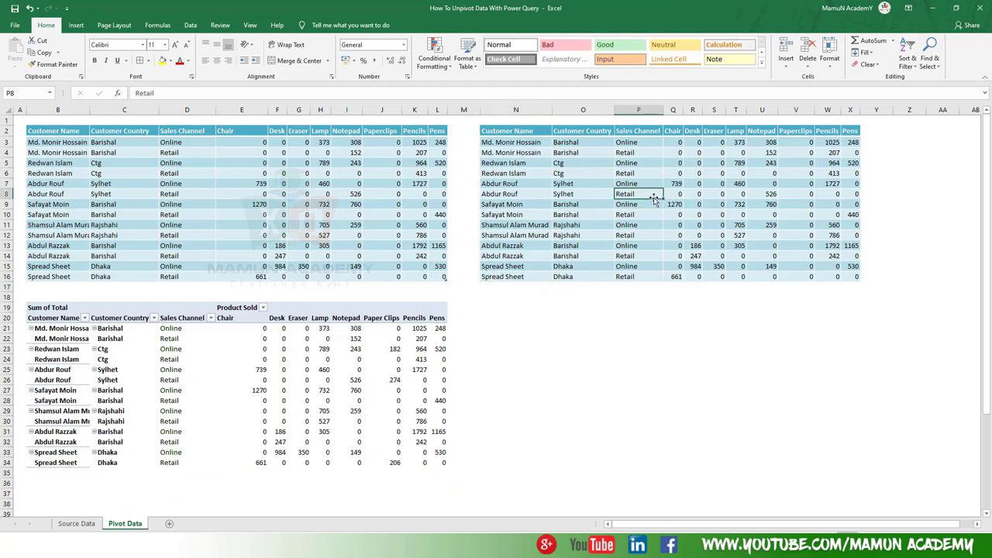
mouse_move(531, 134)
left_mouse_down()
mouse_move(791, 238)
mouse_move(845, 279)
left_mouse_up()
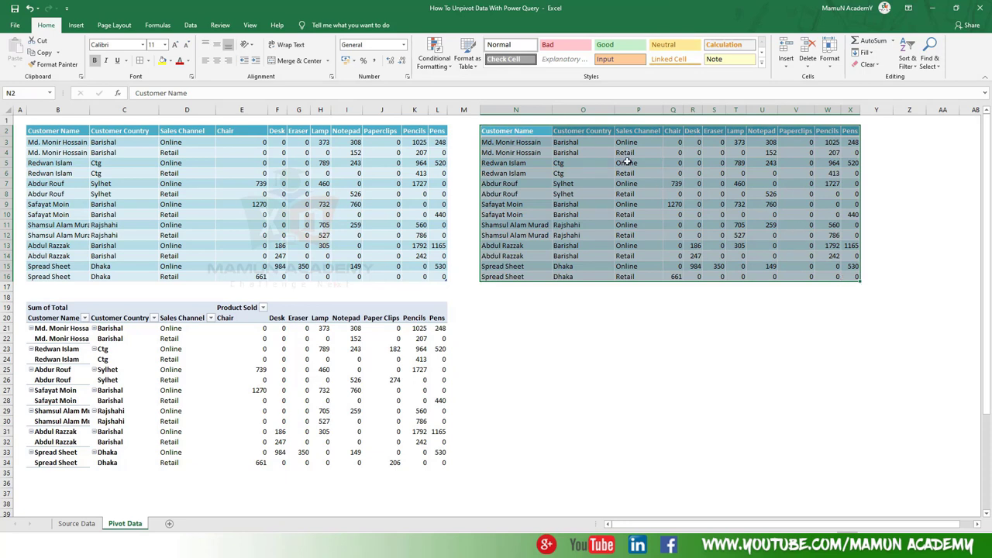
key("ctrl+t")
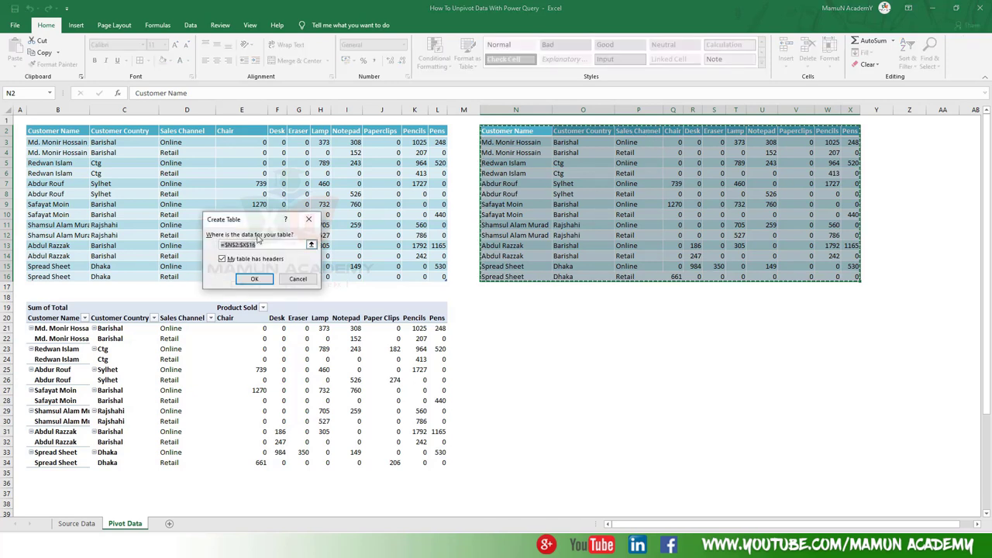
left_click(261, 282)
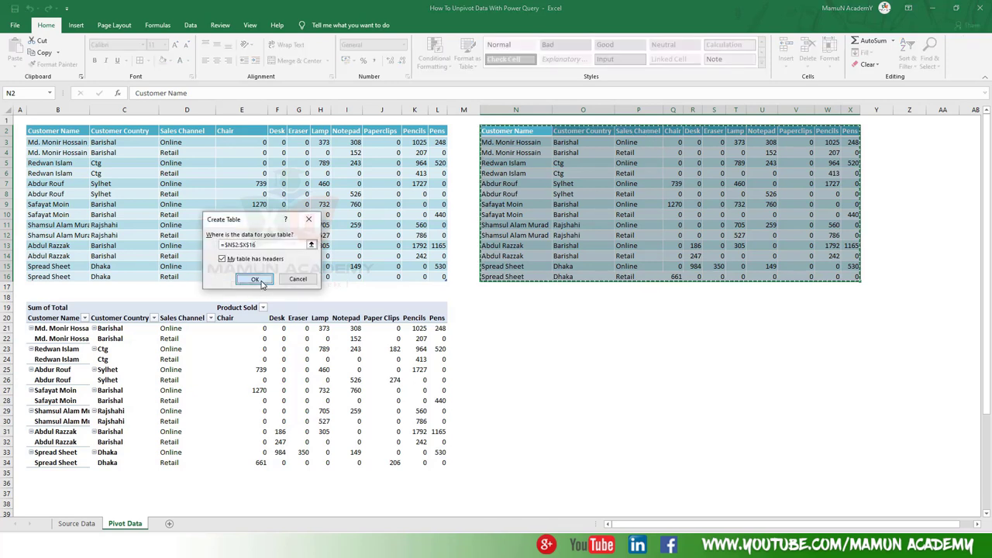
left_click(695, 212)
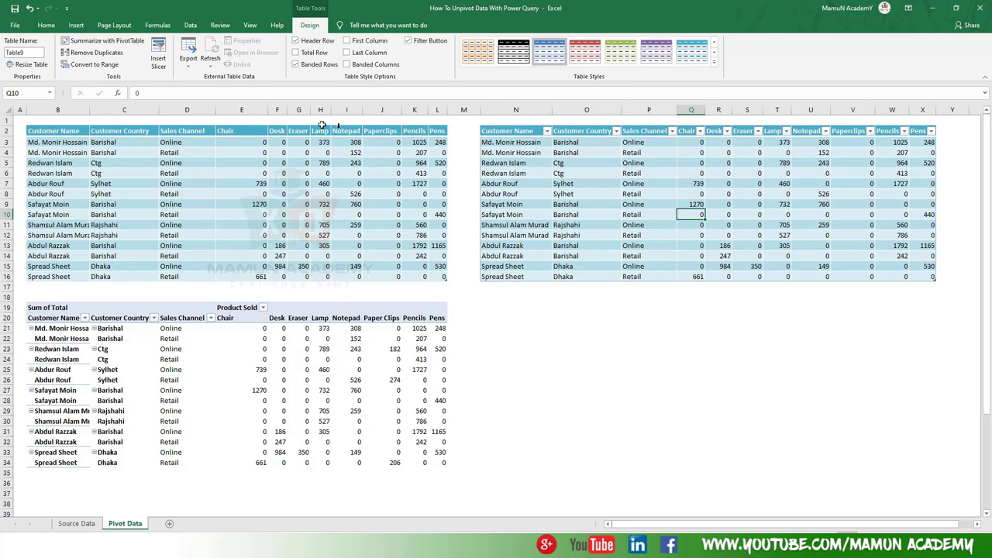
left_click(191, 26)
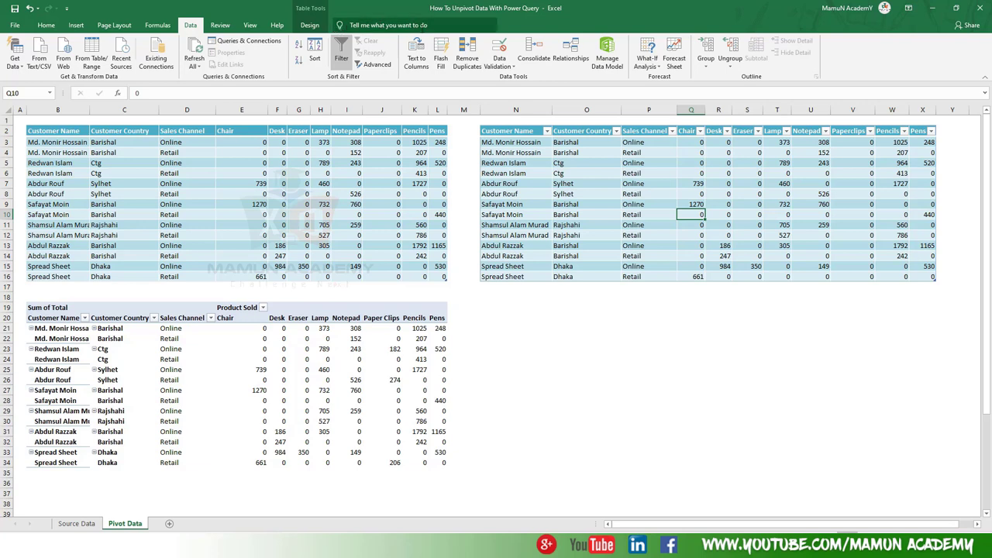
- Load the new table into Power Query Editor as Table9, with the editor back at full screen
left_click(94, 50)
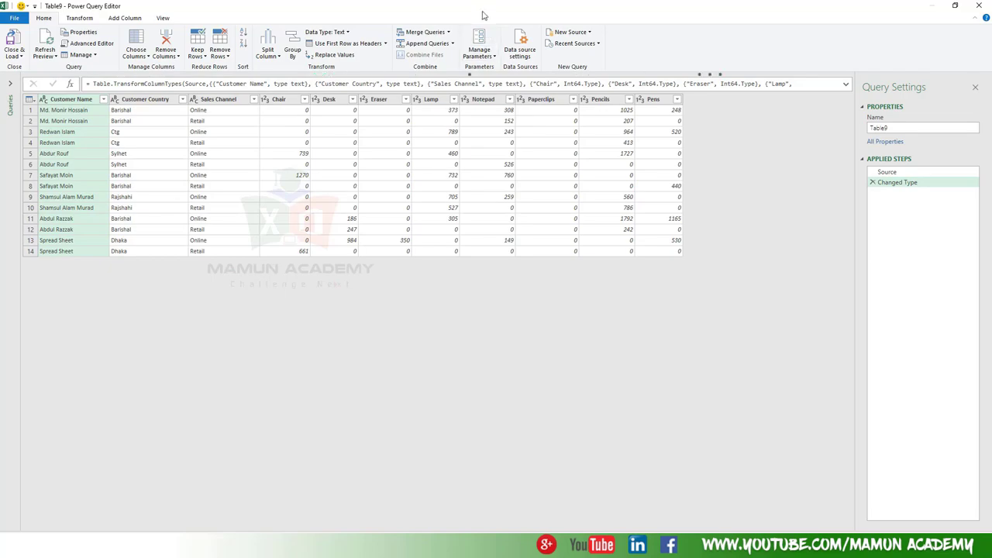
mouse_move(478, 10)
left_mouse_down()
mouse_move(711, 234)
mouse_move(607, 270)
left_mouse_up()
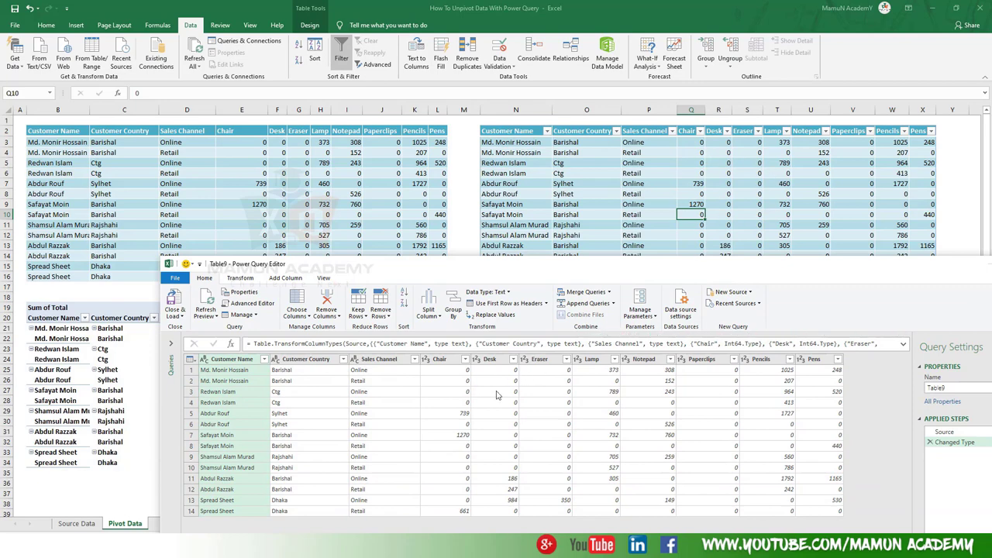
double_click(859, 274)
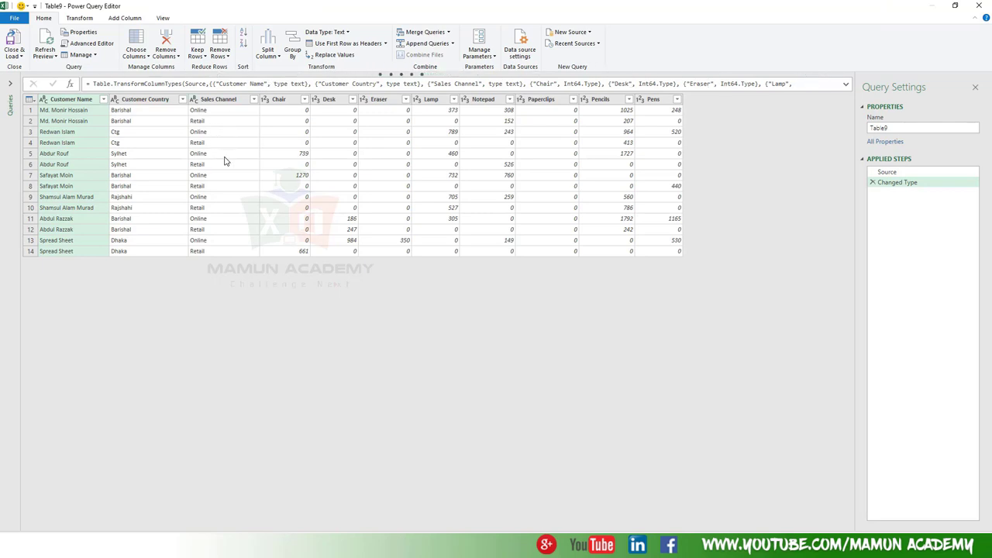
- Select the Chair through Pens columns, then close the editor and discard the changes
left_click(395, 143)
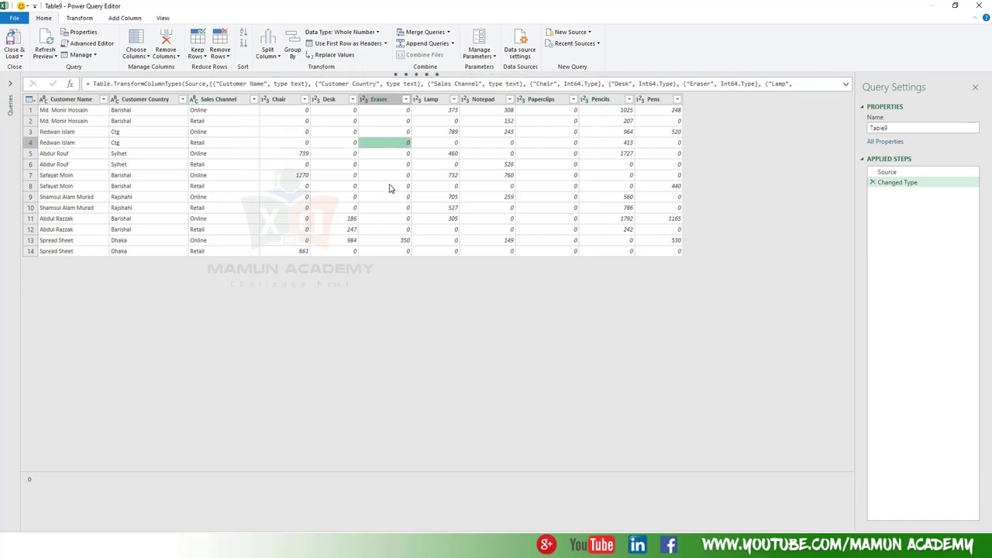
left_click(327, 137)
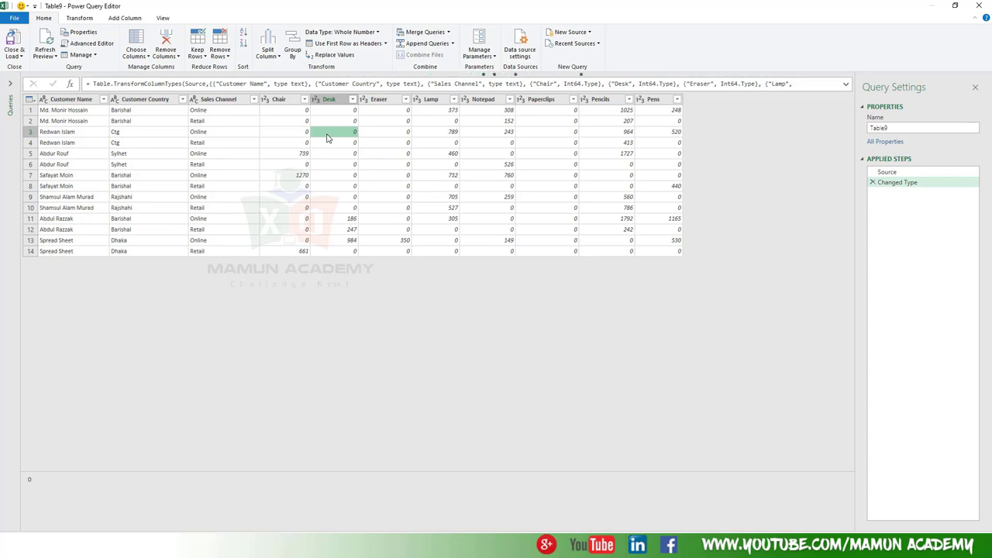
left_click(288, 101)
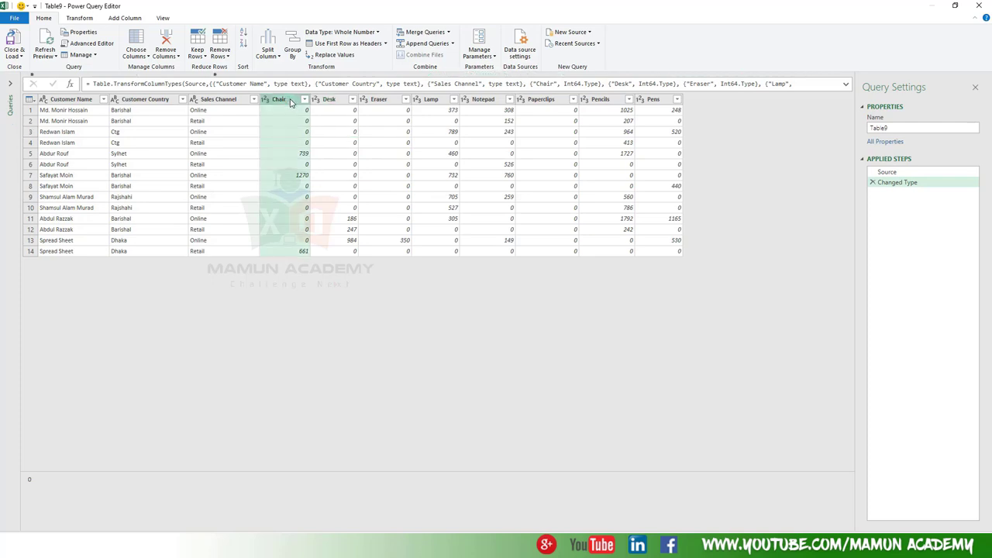
left_click(653, 102, "shift")
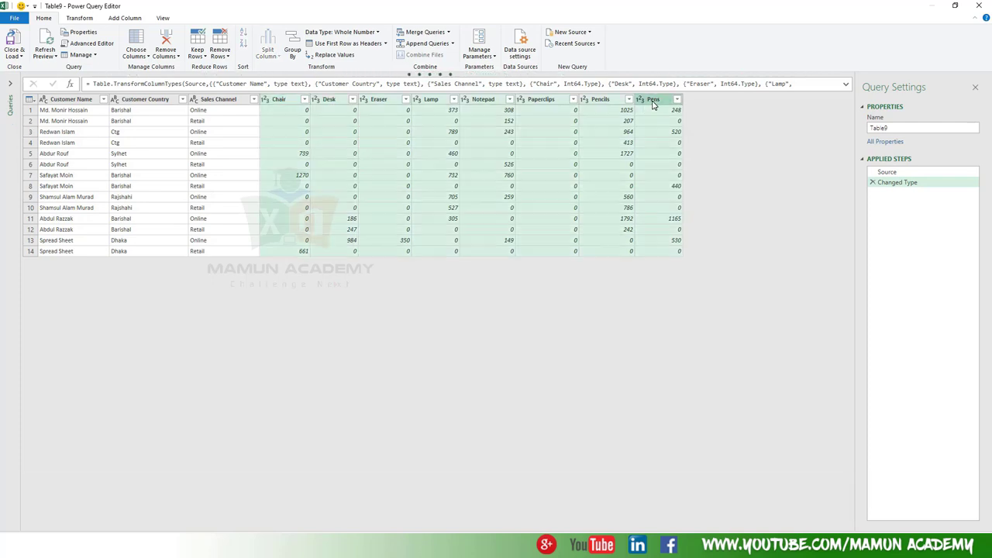
left_click(978, 6)
left_click(546, 291)
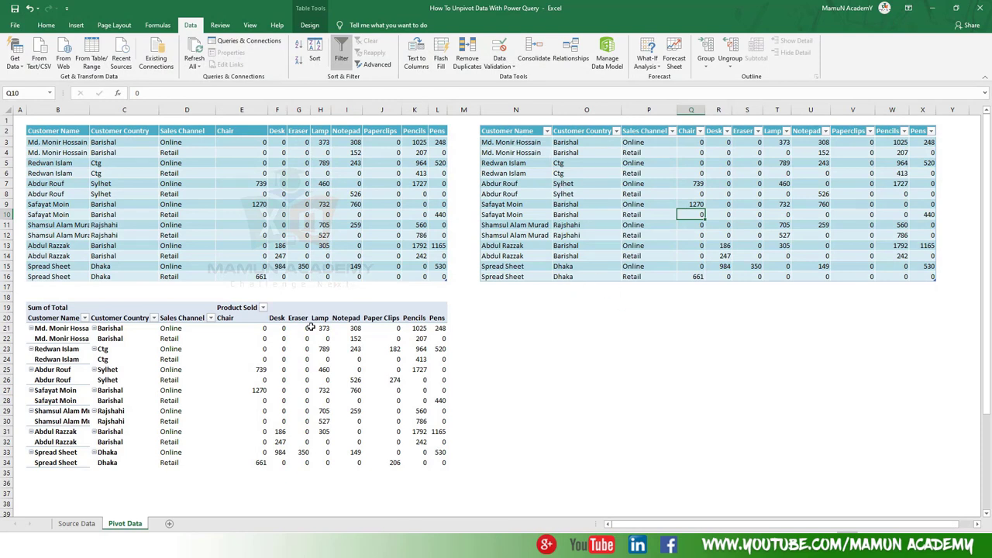
- Copy the first customer's name, country Barishal and channel Online into N21:P21
left_click(546, 142)
key("ctrl+c")
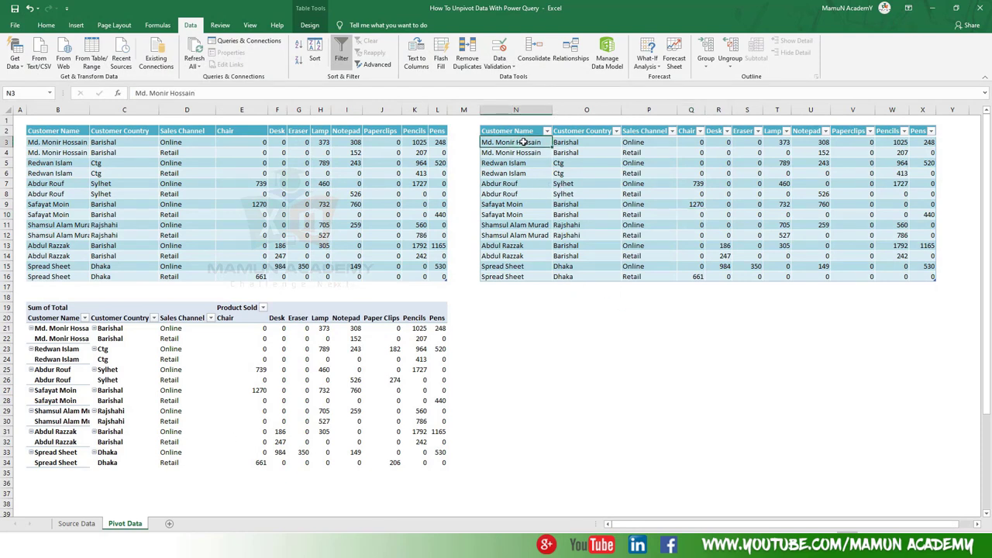
left_click(549, 326)
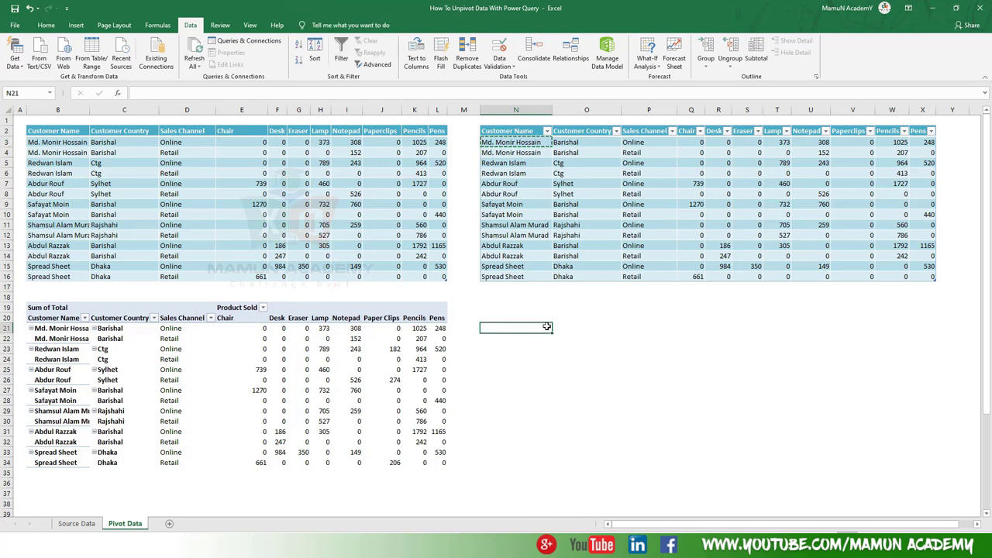
key("ctrl+v")
left_click(581, 142)
key("ctrl+c")
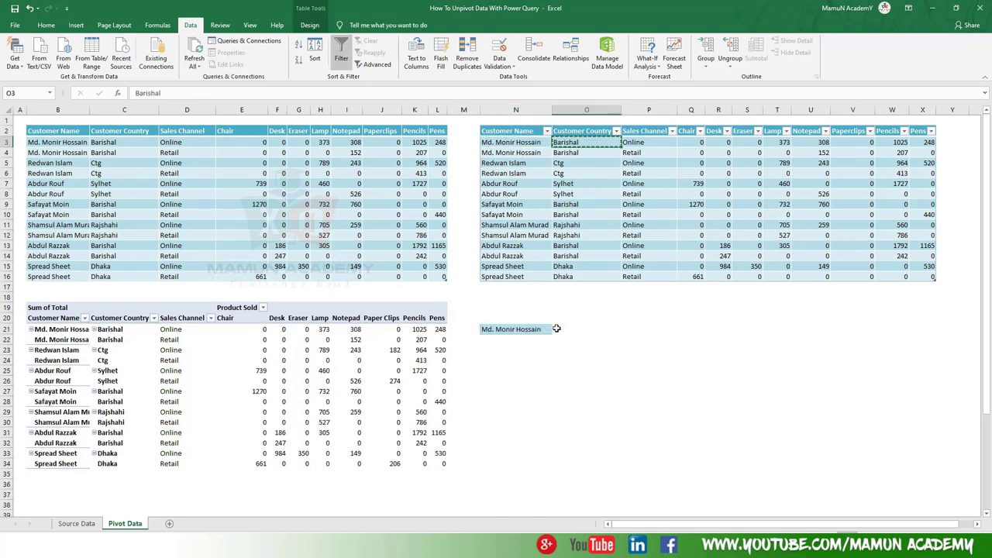
left_click(562, 329)
key("ctrl+v")
left_click(633, 142)
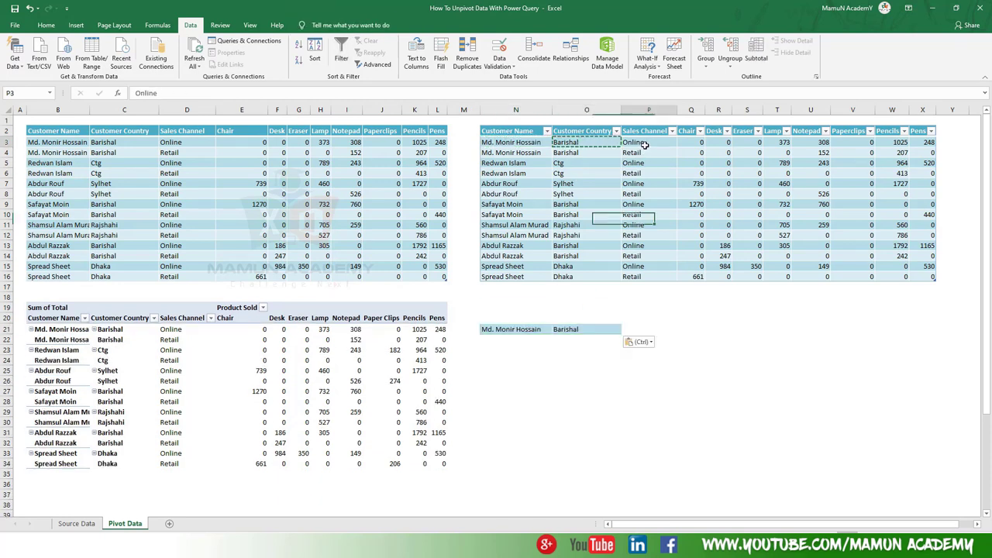
key("ctrl+c")
left_click(632, 330)
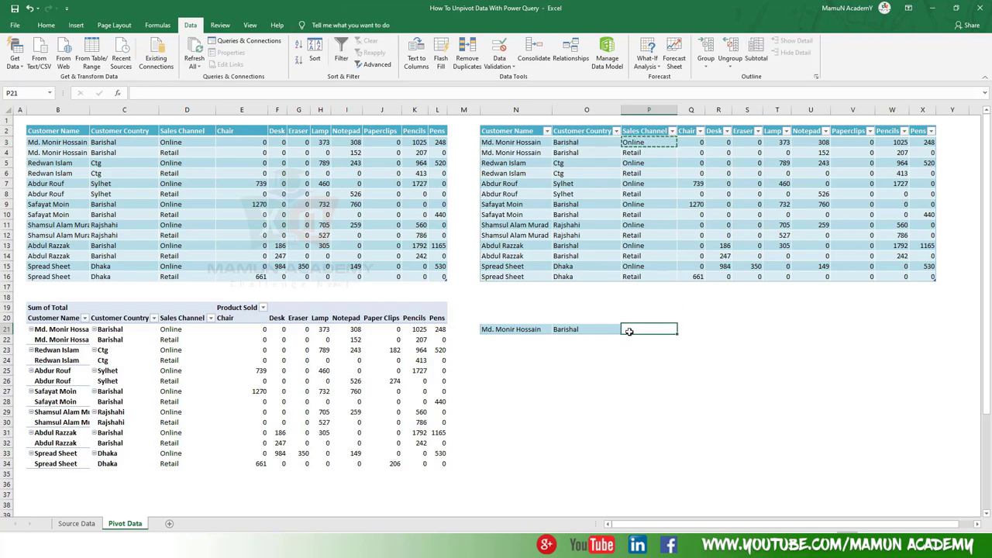
key("ctrl+v")
- Paste product headers Q2:X2 transposed into Q21 and fill N21:P21 down to row 28
left_click_drag(689, 131, 913, 130)
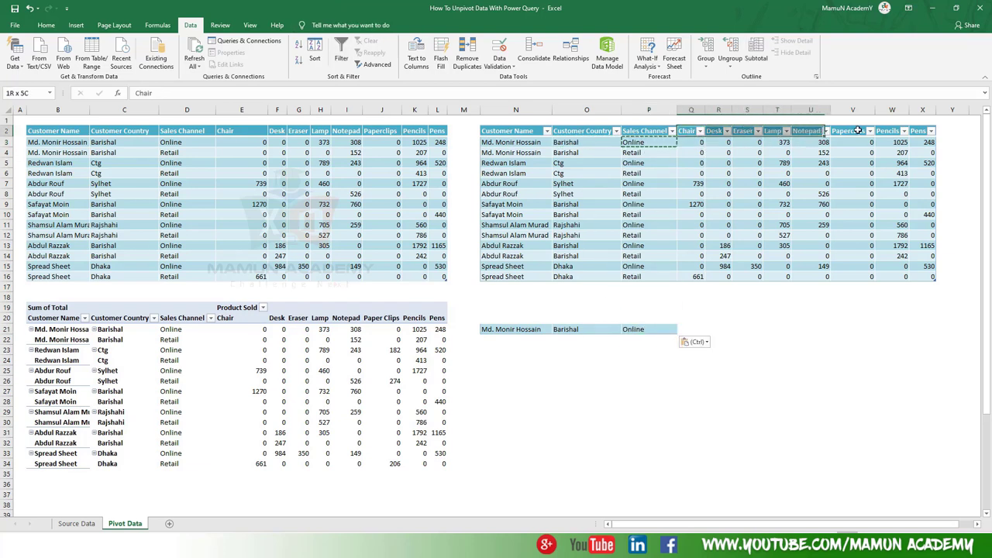
key("ctrl+c")
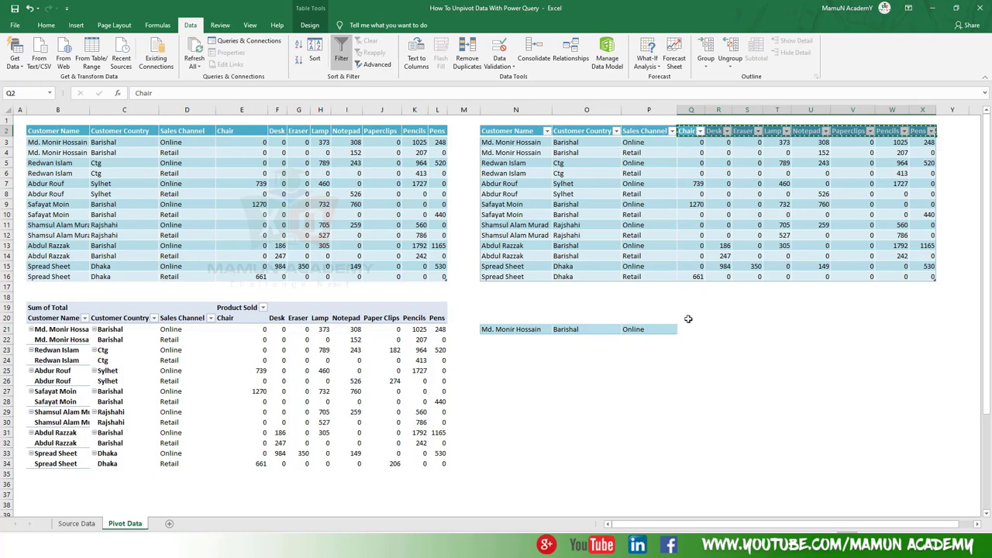
left_click(688, 331)
right_click(687, 331)
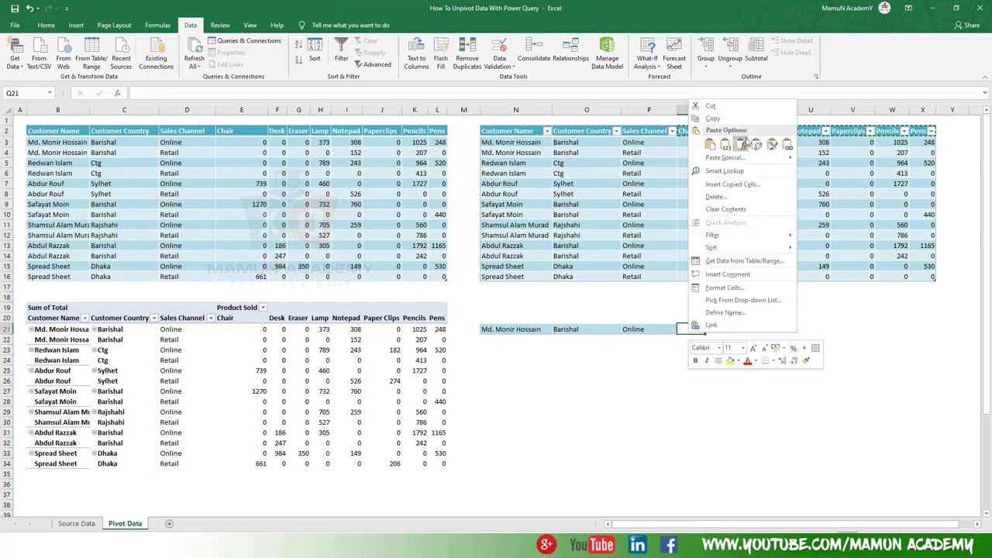
left_click(755, 150)
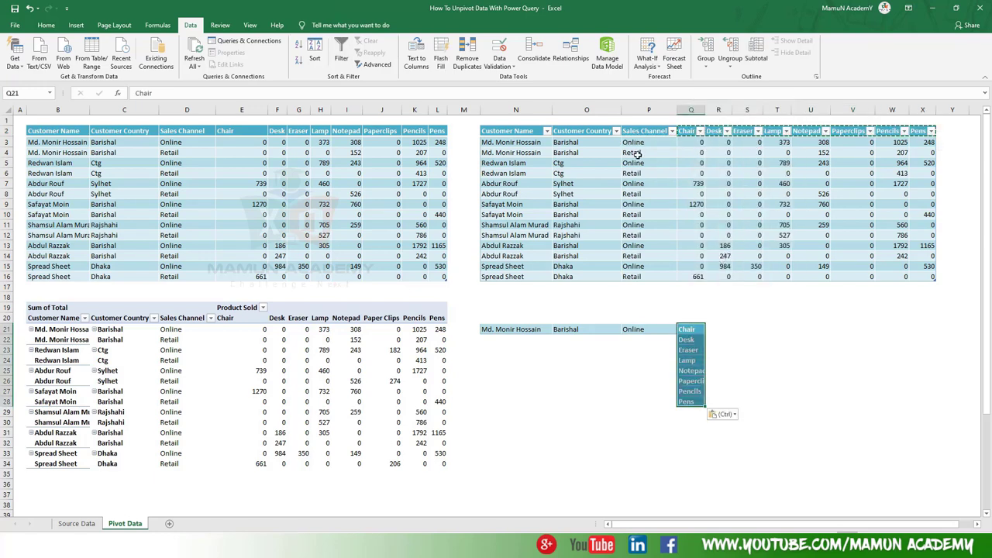
left_click_drag(523, 331, 661, 399)
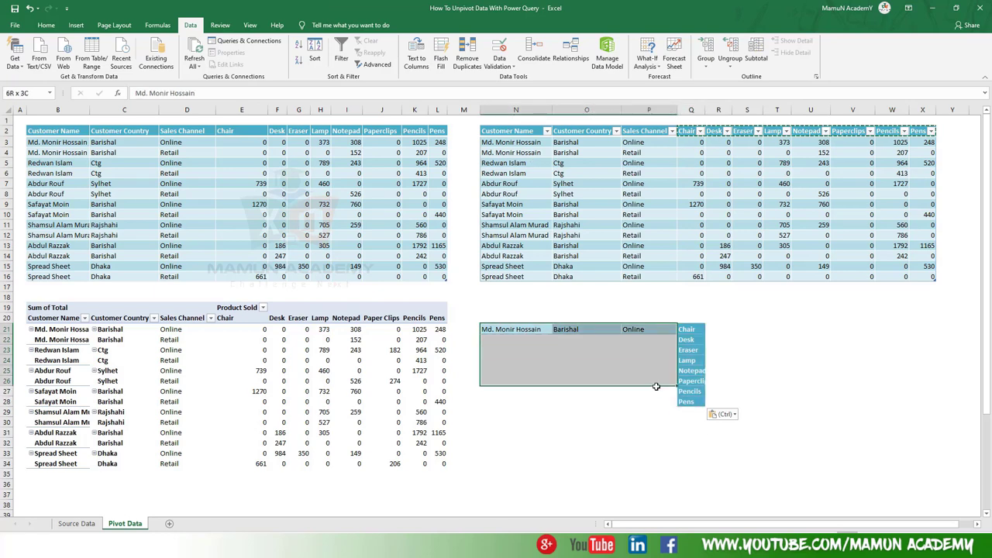
key("ctrl+d")
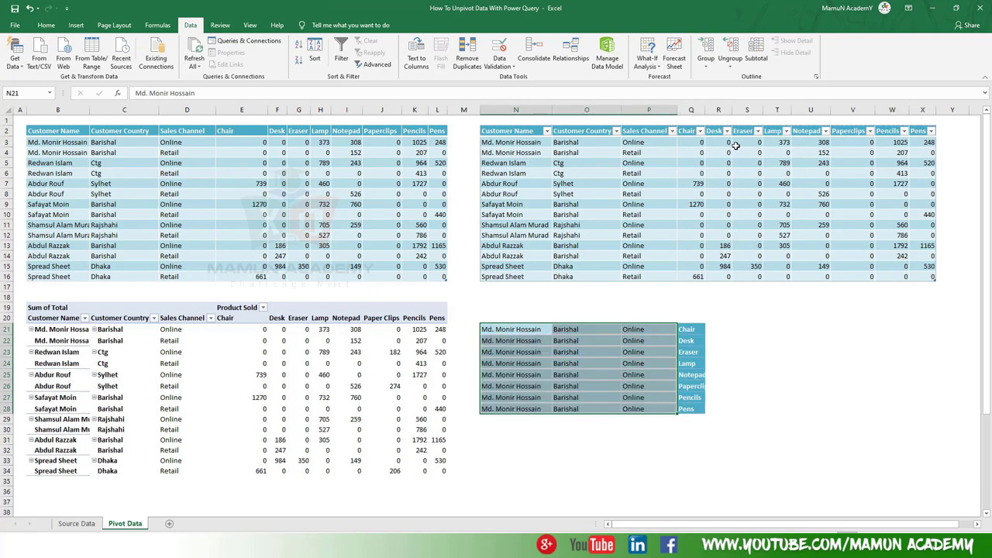
- Paste the first customer's sales figures Q3:X3 transposed down column R from R21
left_click_drag(699, 142, 930, 144)
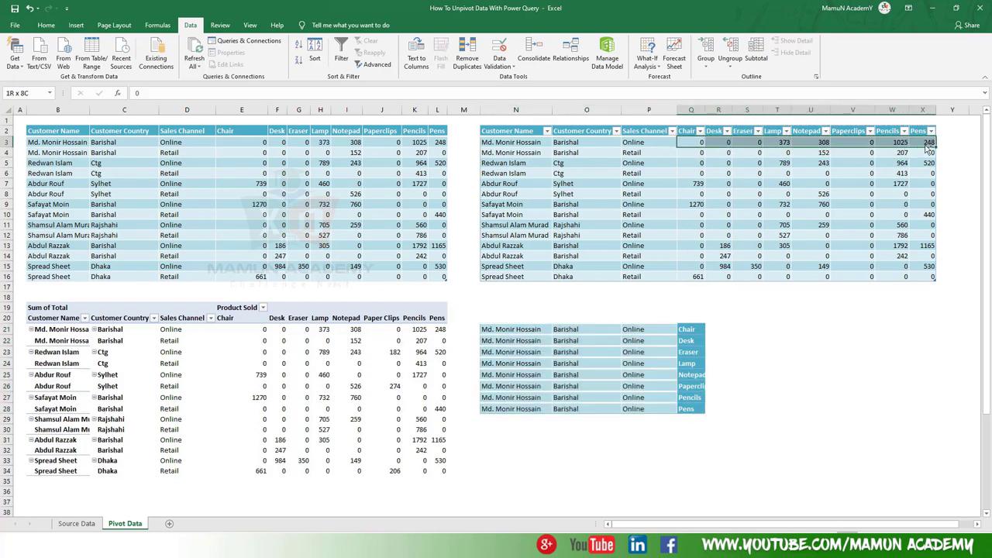
key("ctrl+c")
left_click(716, 327)
right_click(715, 327)
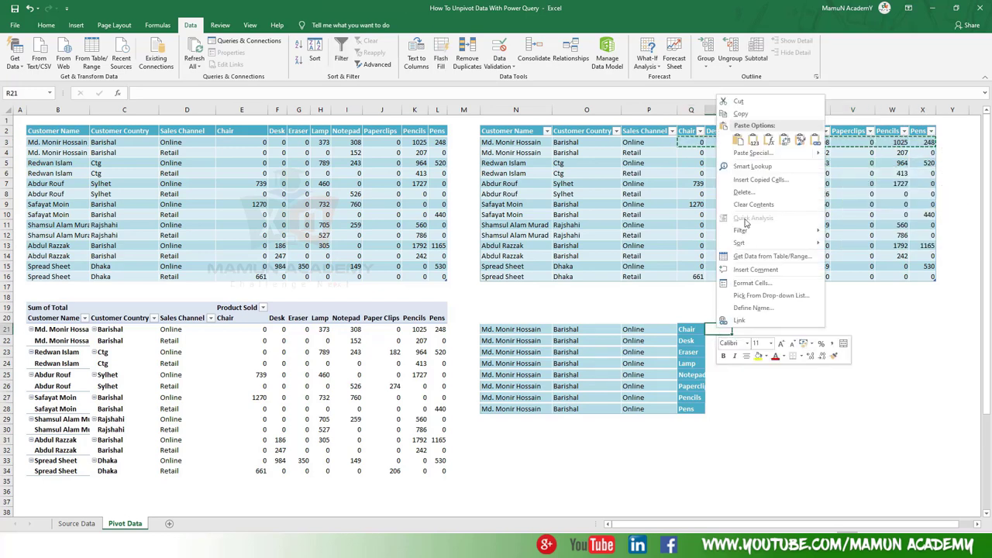
left_click(785, 141)
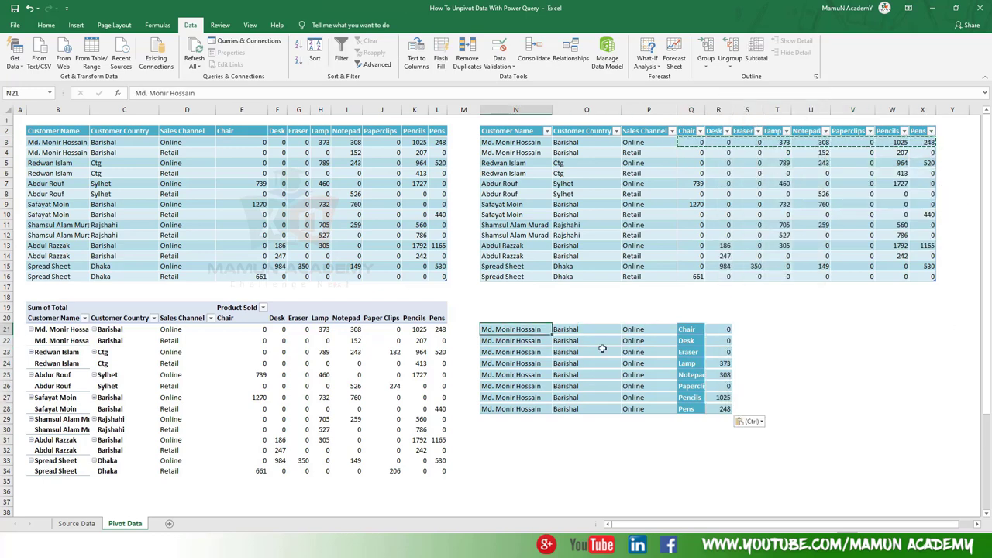
- Select the manually built list block N21:R28 and start deleting it with Ctrl+-
mouse_move(518, 330)
left_mouse_down()
mouse_move(729, 399)
mouse_move(728, 410)
left_mouse_up()
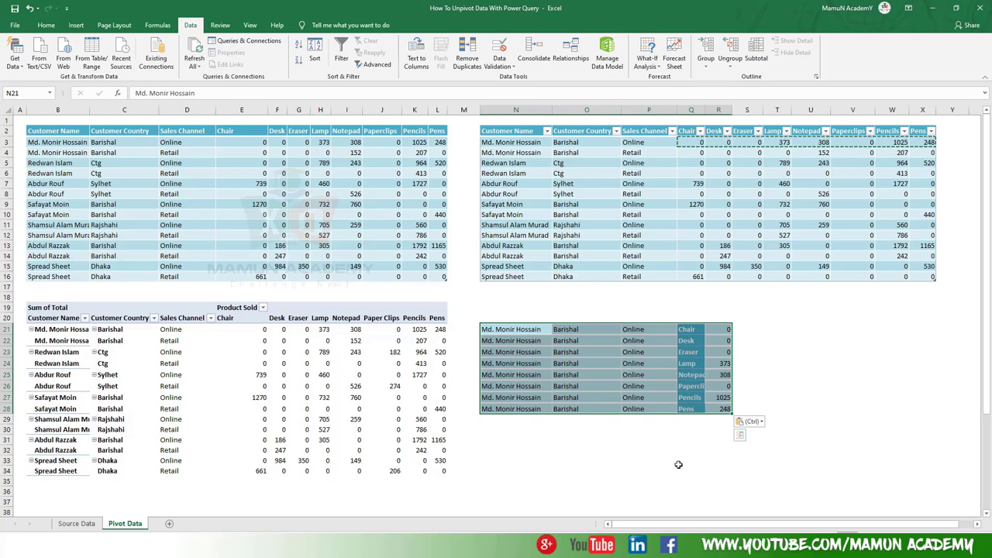
left_click_drag(523, 154, 926, 152)
left_click_drag(504, 329, 745, 408)
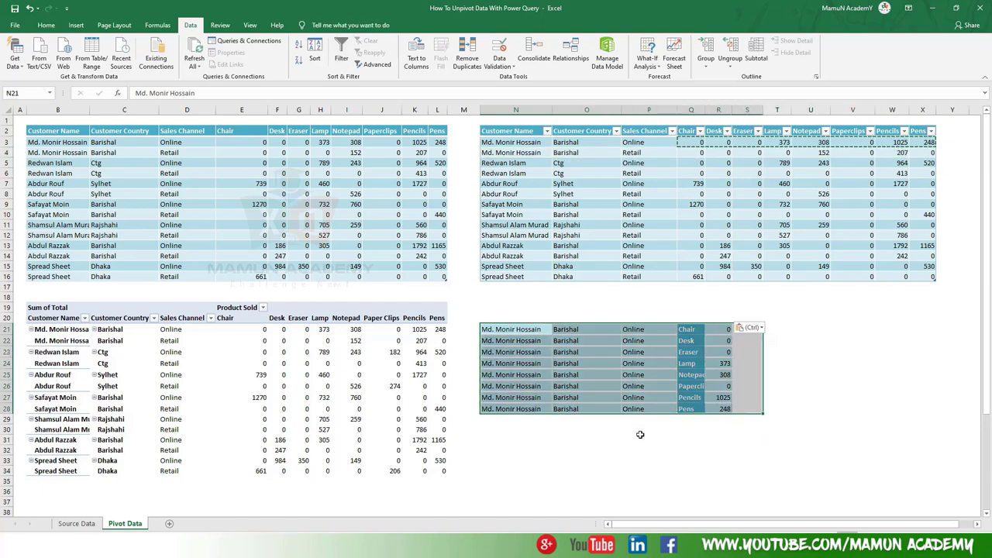
scroll(649, 405, "down", 6)
scroll(651, 367, "up", 6)
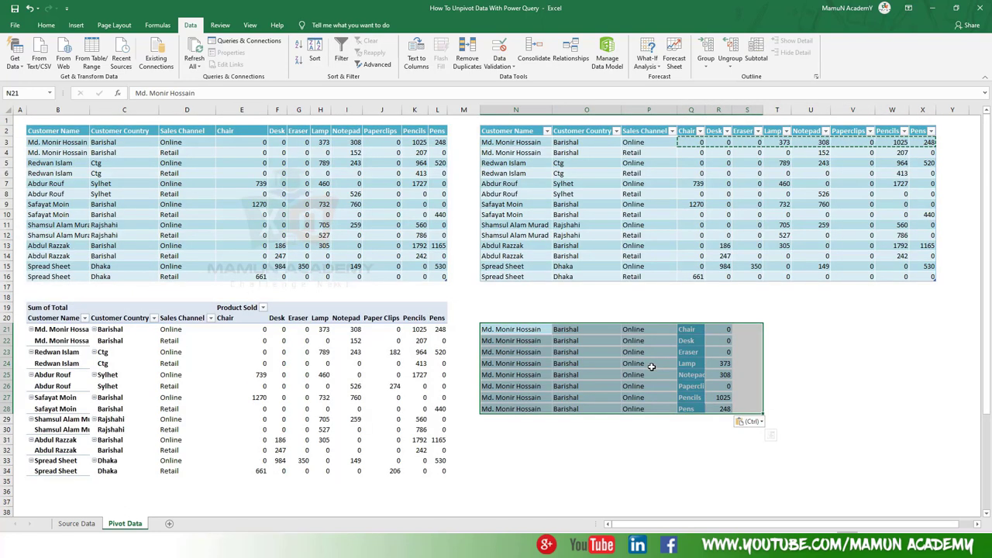
key("ctrl+minus")
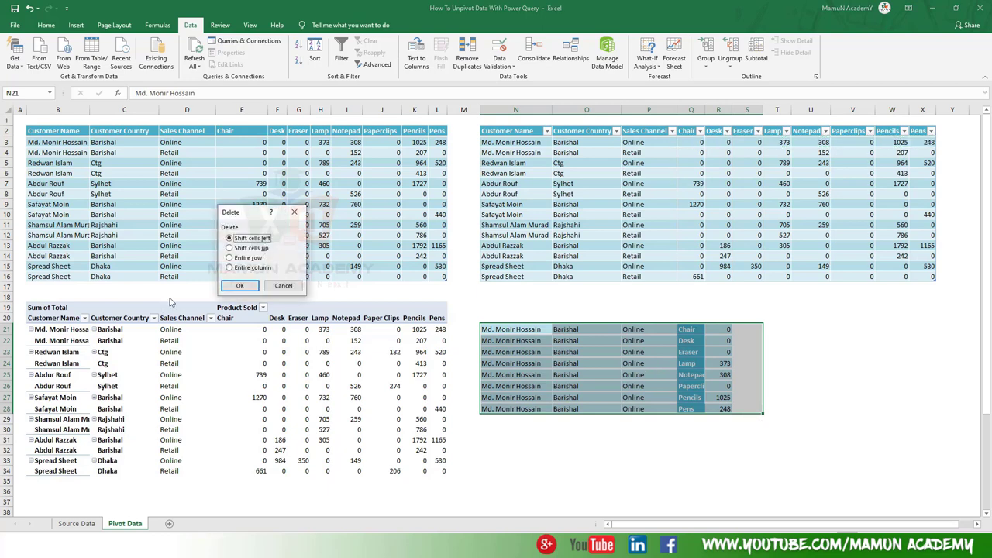
- Finish deleting the demo block and reopen the Table9 query to review the customer and channel values
left_click(239, 285)
left_click(564, 225)
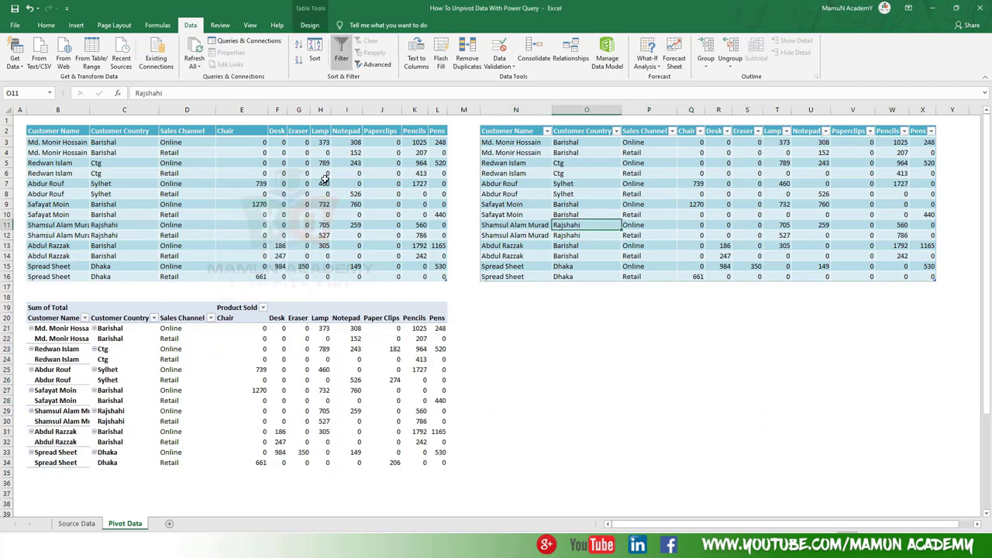
left_click(91, 59)
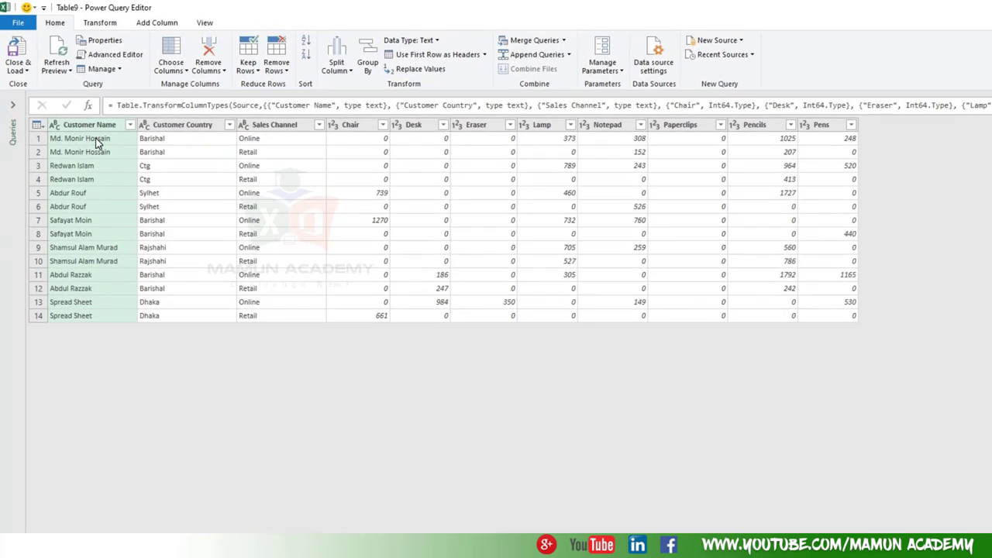
left_click(99, 140)
left_click(165, 141)
left_click(265, 142)
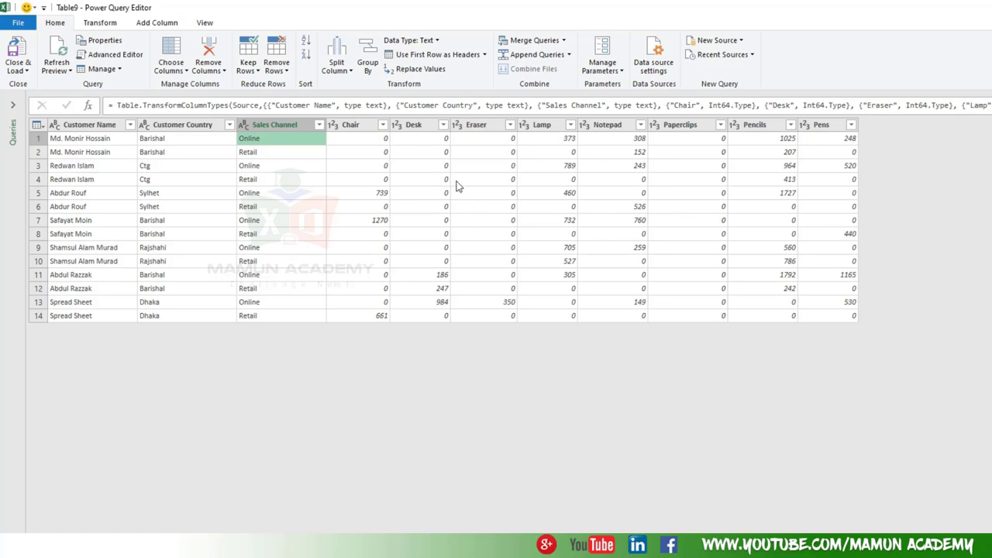
- Select the Chair column header and extend the selection through the Pens column
left_click(357, 130)
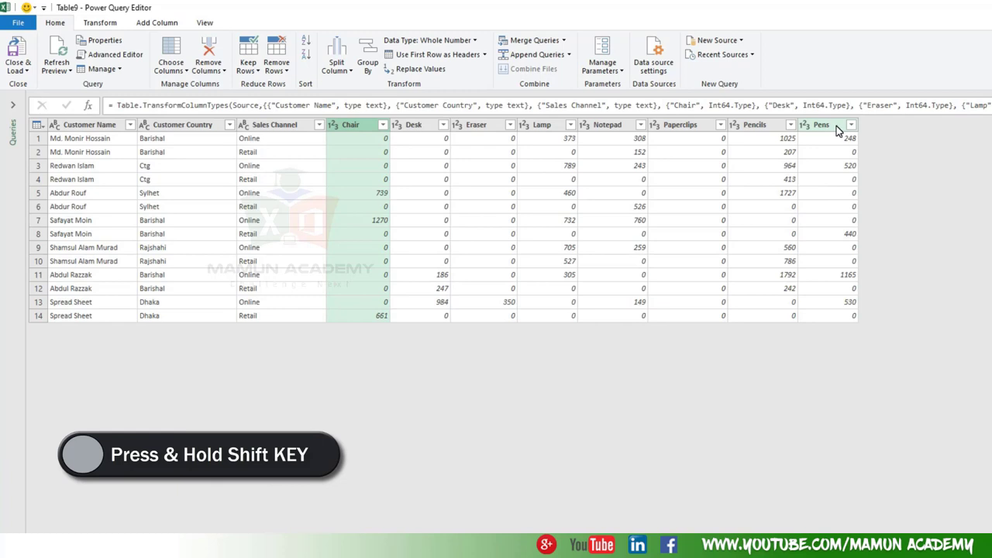
left_click(836, 126, "shift")
left_click(685, 197)
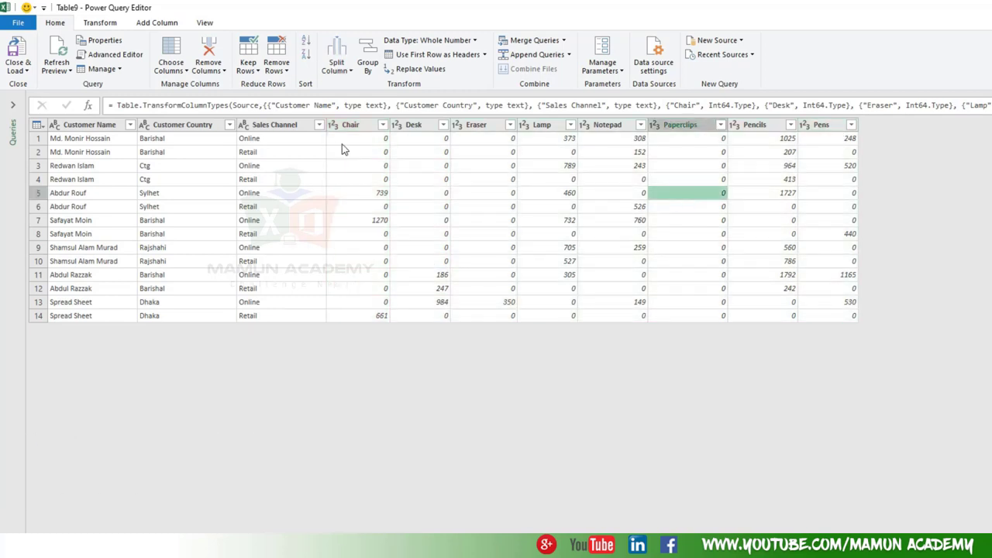
left_click(696, 126)
left_click(354, 126)
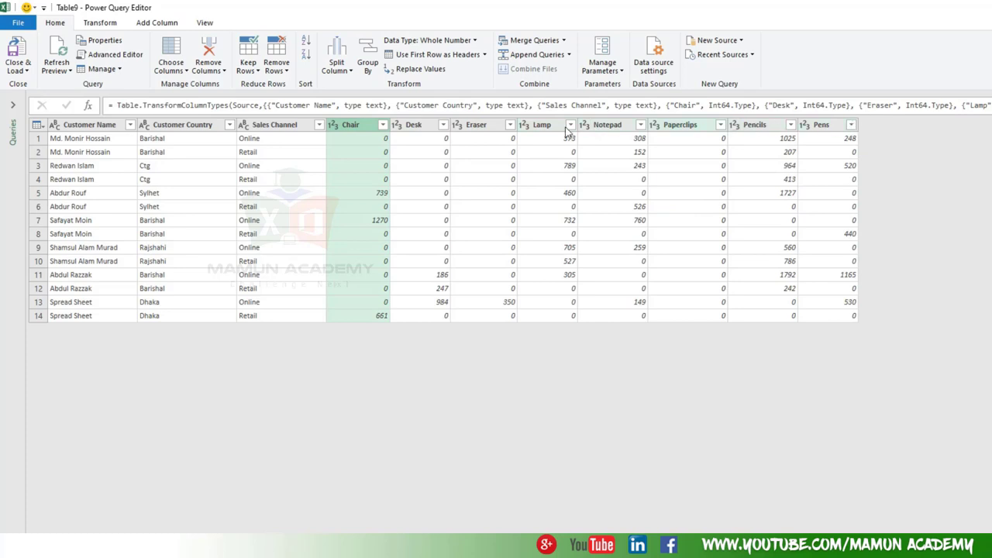
left_click_drag(353, 127, 626, 151)
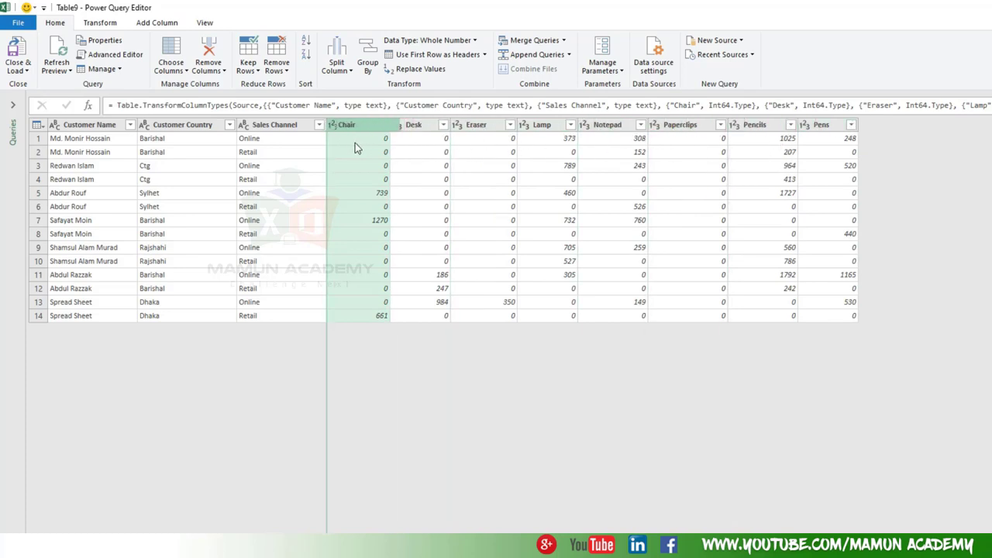
left_click_drag(626, 152, 351, 148)
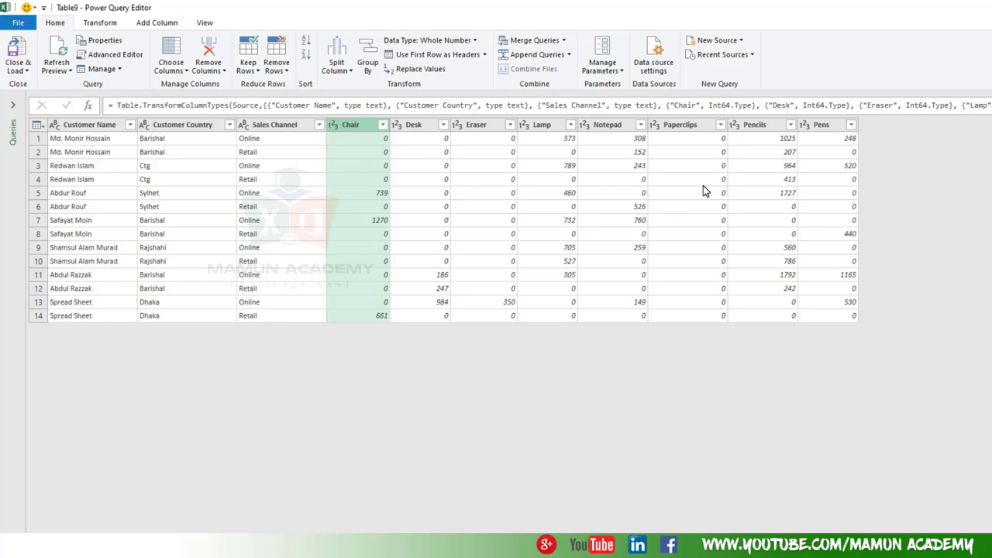
left_click(457, 189)
left_click(356, 128)
left_click(830, 128, "shift")
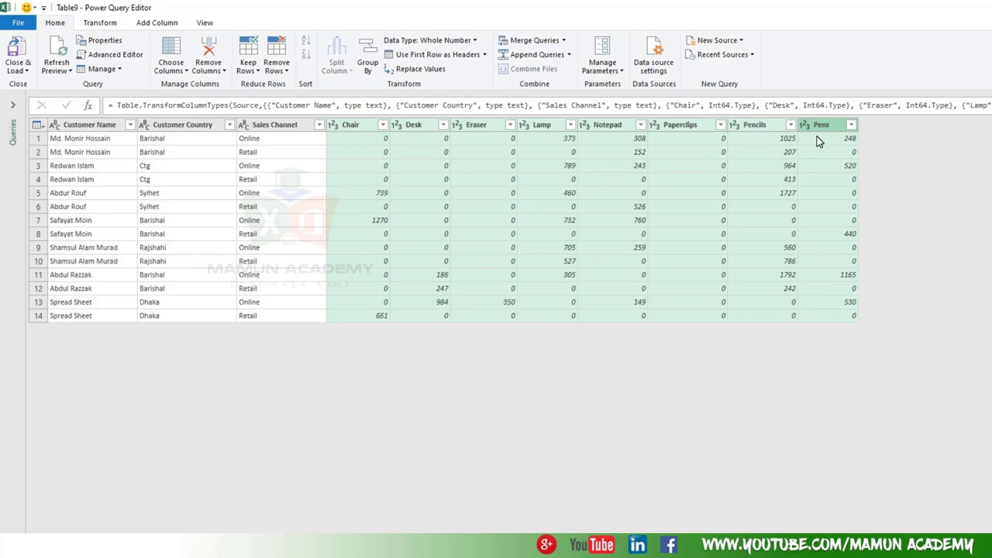
- Apply Unpivot Columns from the Transform tab to turn the product columns into Attribute and Value
left_click(100, 25)
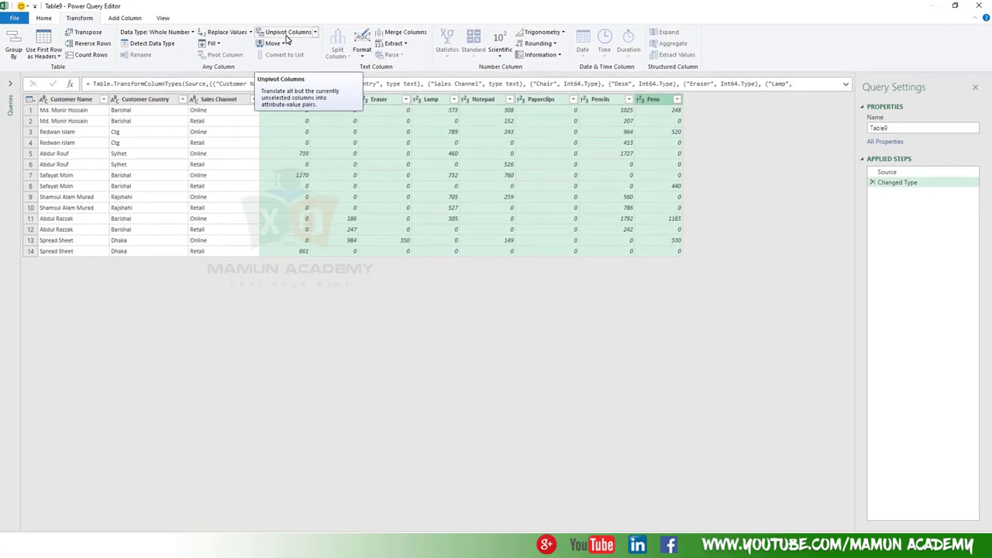
left_click(286, 39)
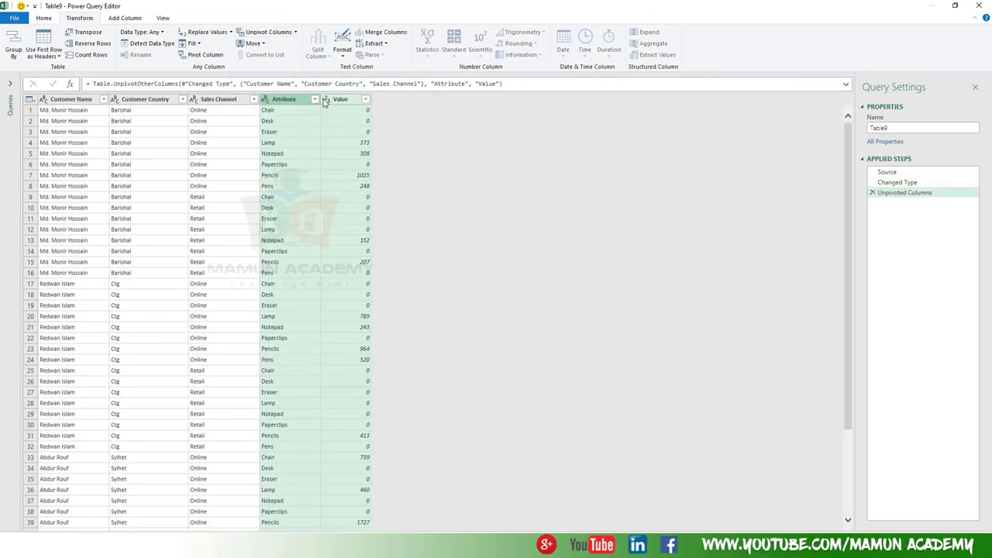
left_click(89, 112)
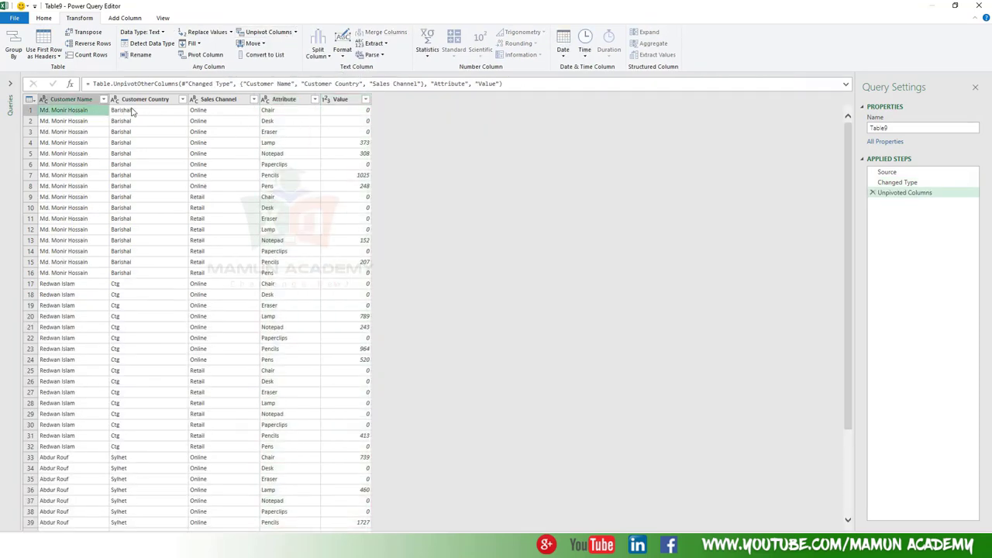
mouse_move(297, 9)
left_mouse_down()
mouse_move(575, 306)
mouse_move(562, 391)
left_mouse_up()
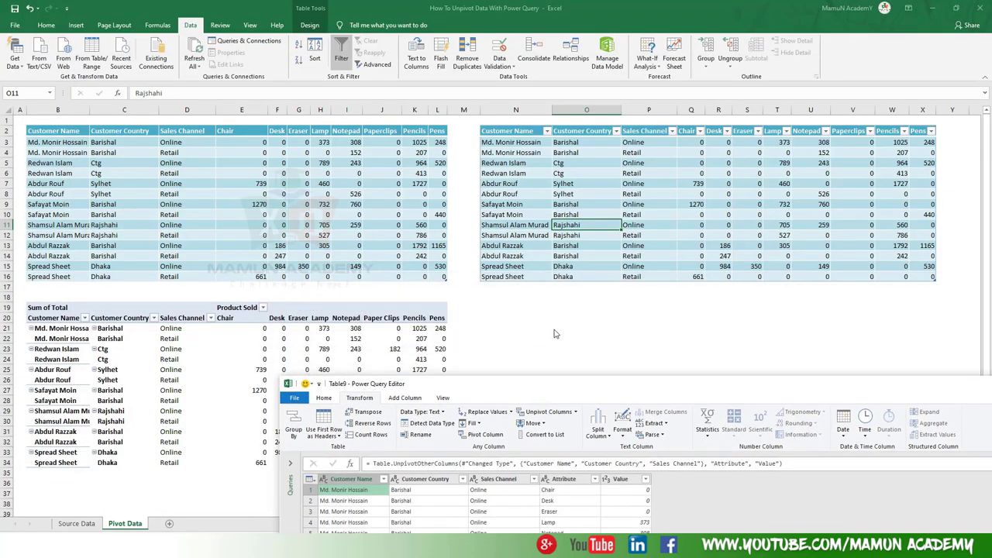
double_click(589, 388)
- Review the first customer's Chair-to-Pens Online and Retail rows with country Barishal repeated
left_click(194, 114)
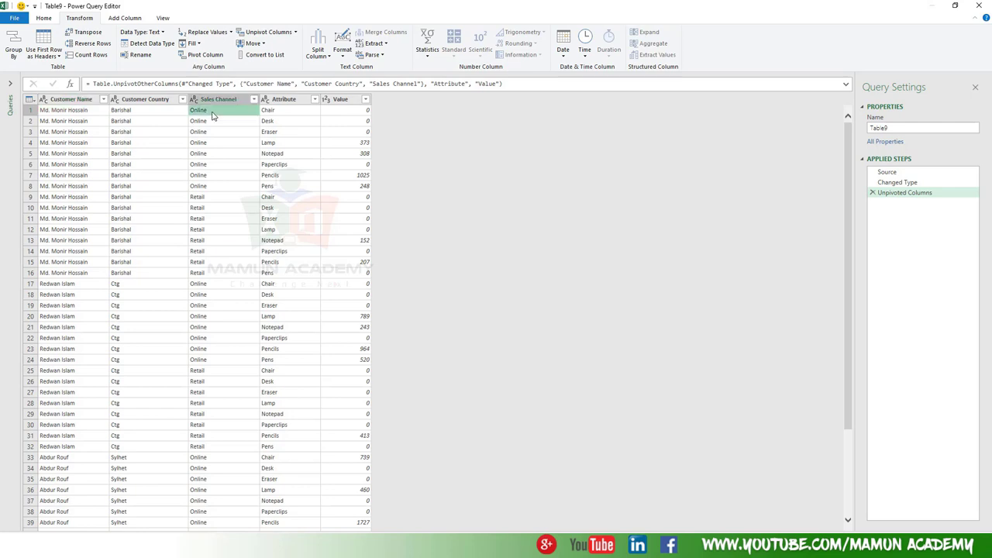
left_click(267, 114)
left_click(277, 123)
key("Down")
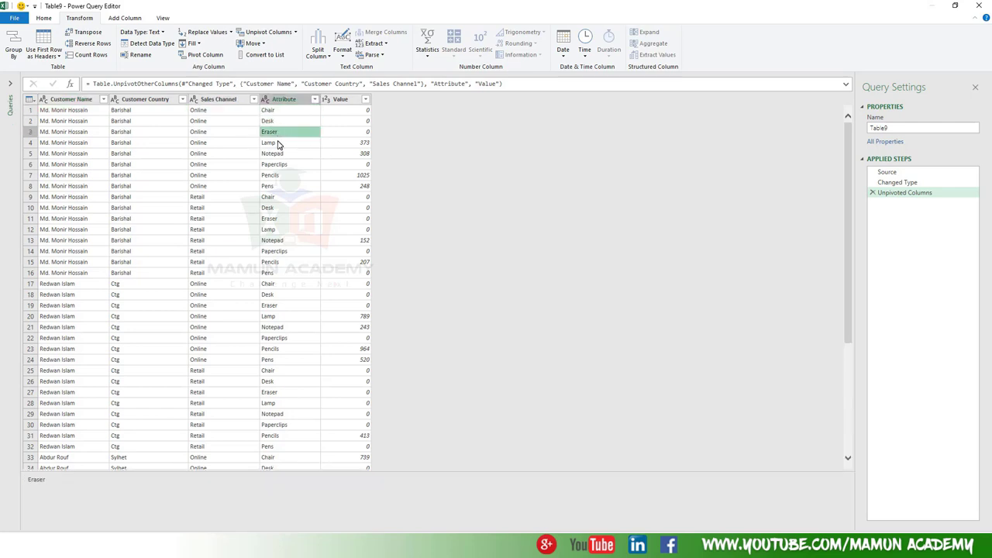
key("Down")
key("Down")
key("Down")
key("Down")
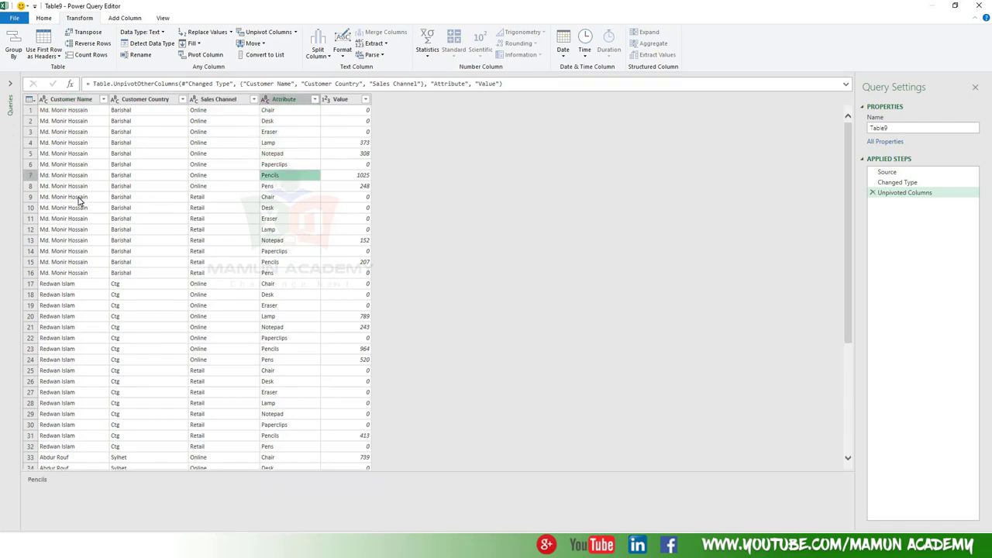
left_click(79, 199)
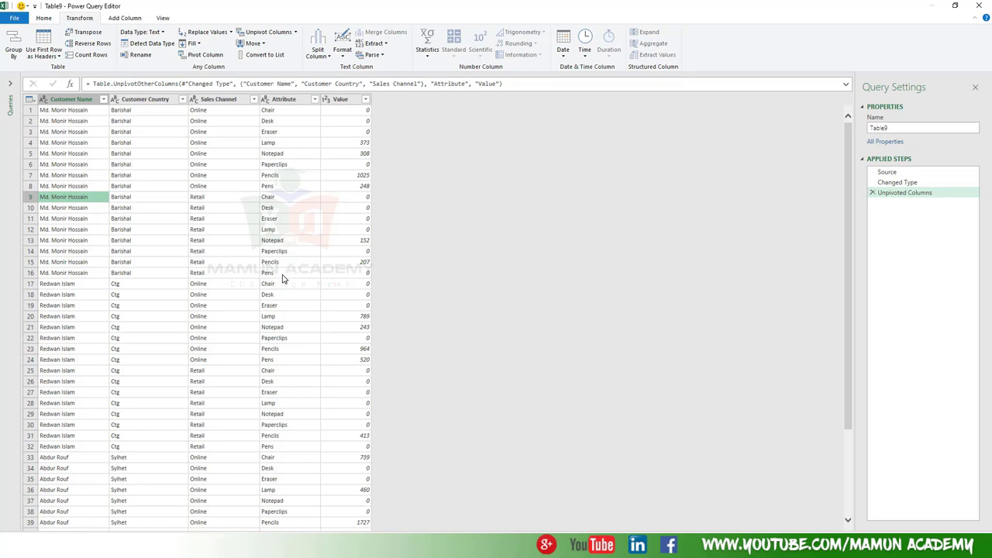
left_click(283, 273)
left_click(151, 200)
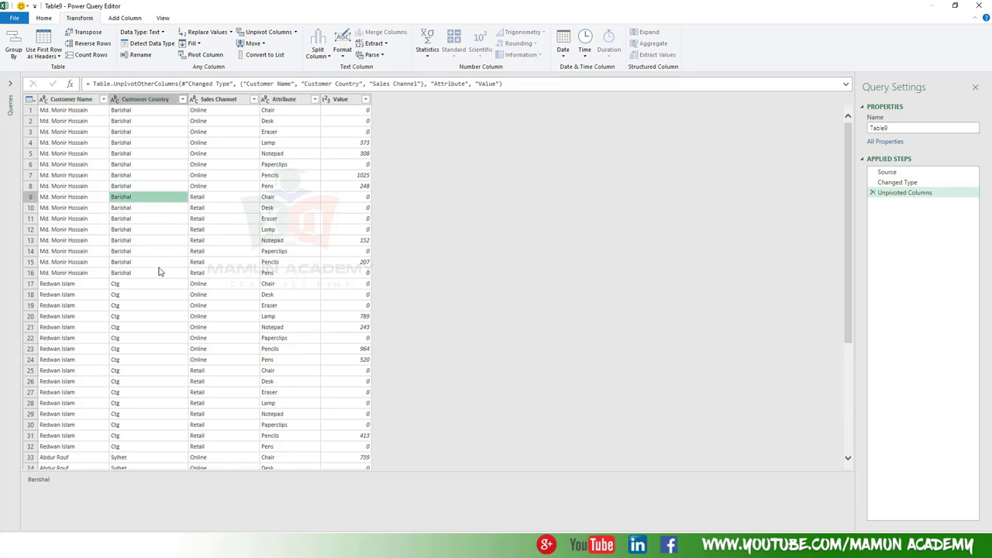
left_click(161, 274)
left_click(166, 200)
left_click(275, 198)
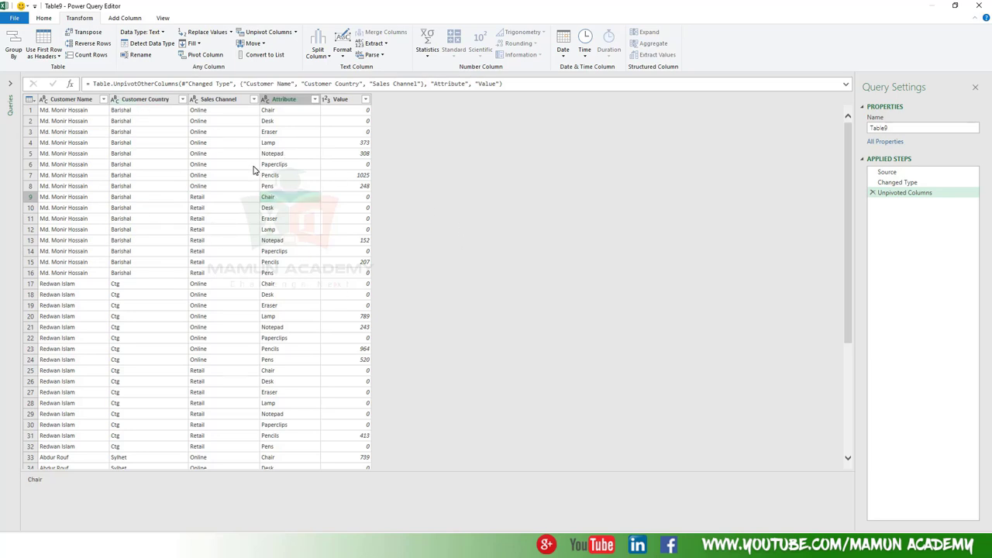
left_click(44, 18)
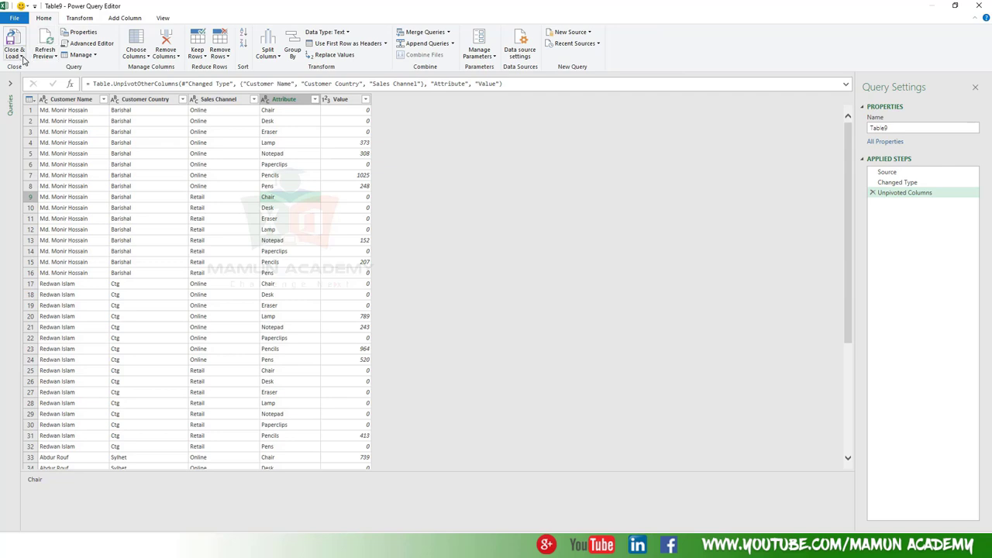
- Rename the query to Compressed
left_click(21, 57)
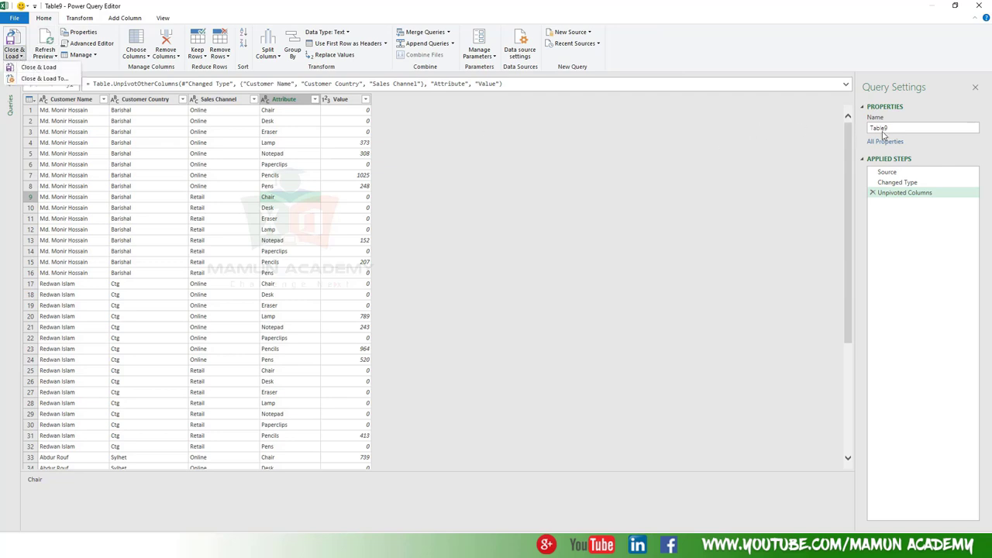
double_click(906, 128)
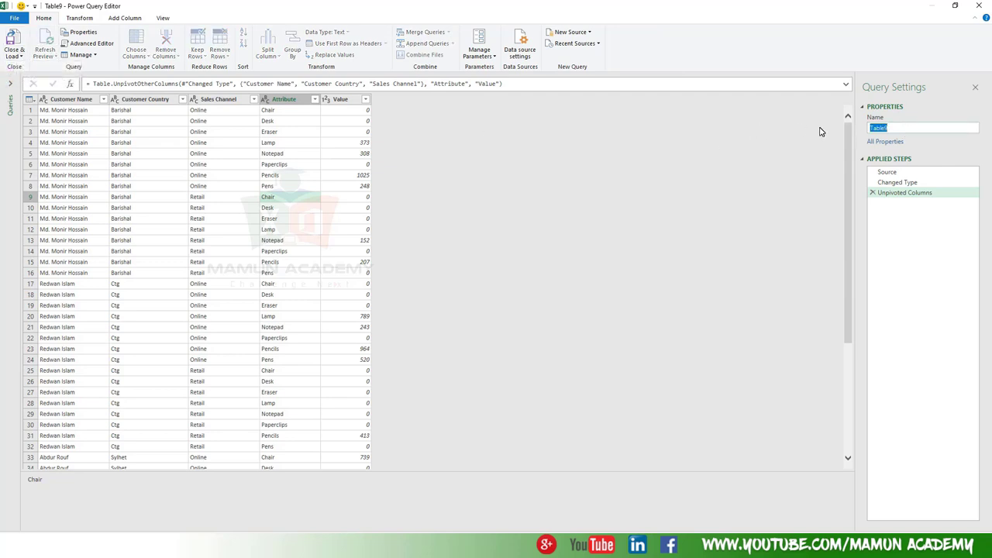
type("Compress")
type("ed")
key("Return")
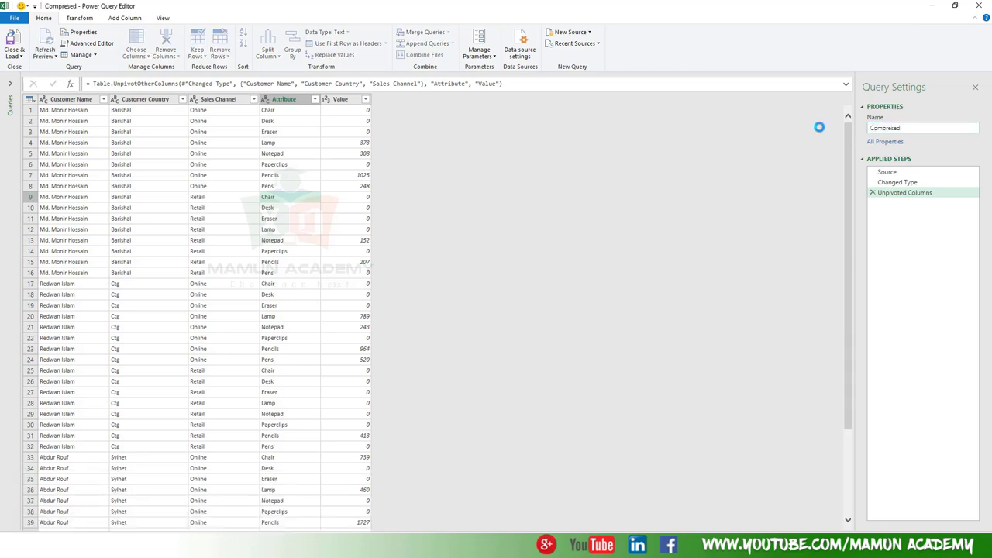
- Close & Load the Compressed query to Sheet2 and inspect the loaded 112-row table
left_click(16, 56)
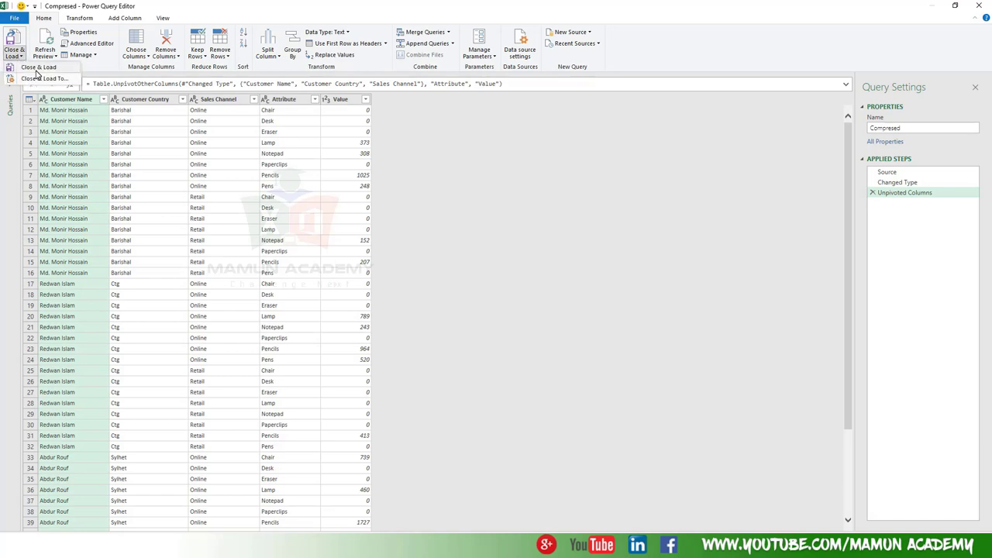
left_click(37, 68)
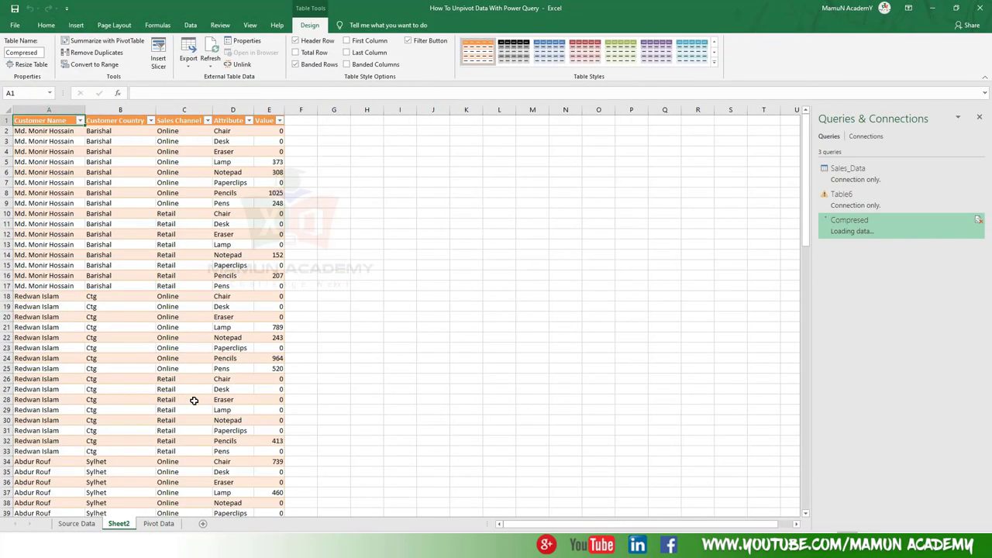
mouse_move(852, 200)
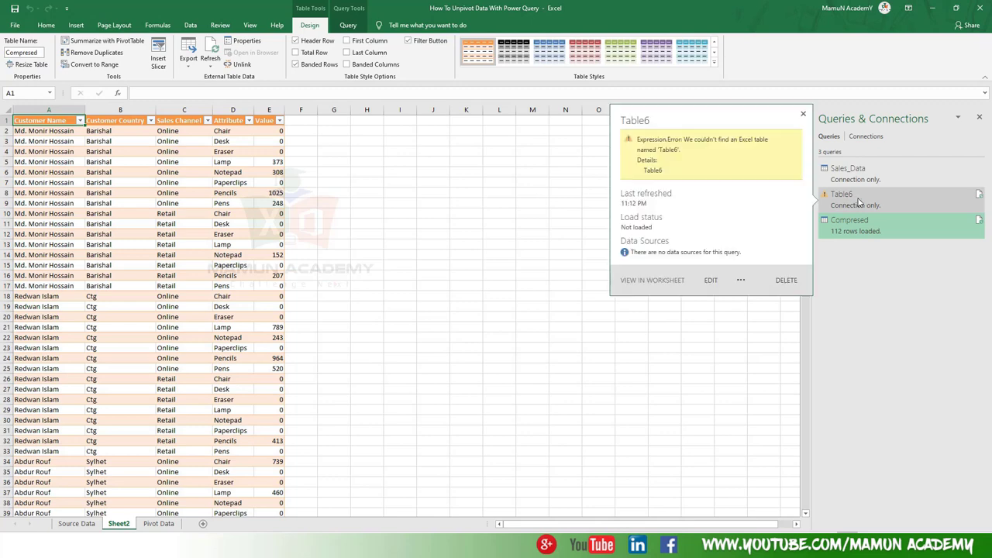
left_click(208, 193)
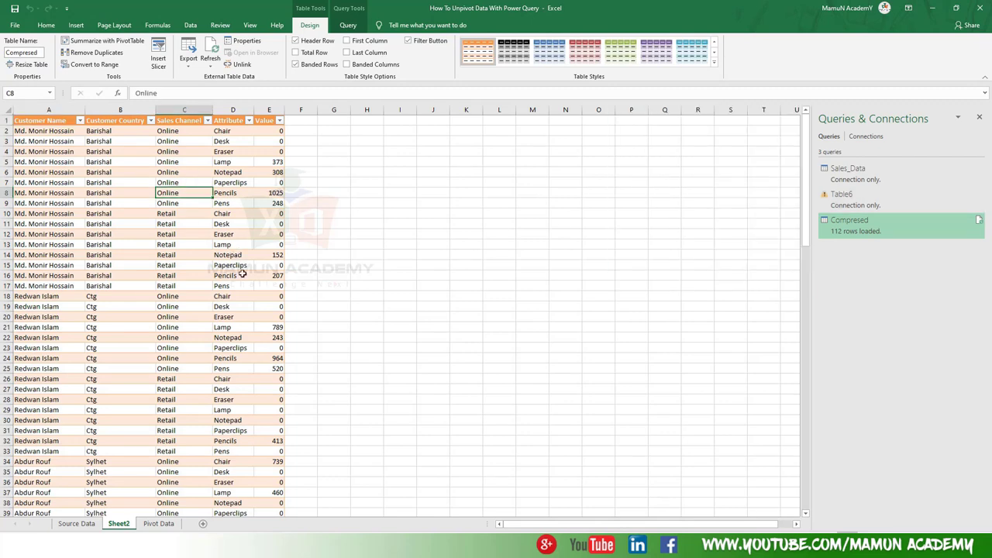
left_click(851, 232)
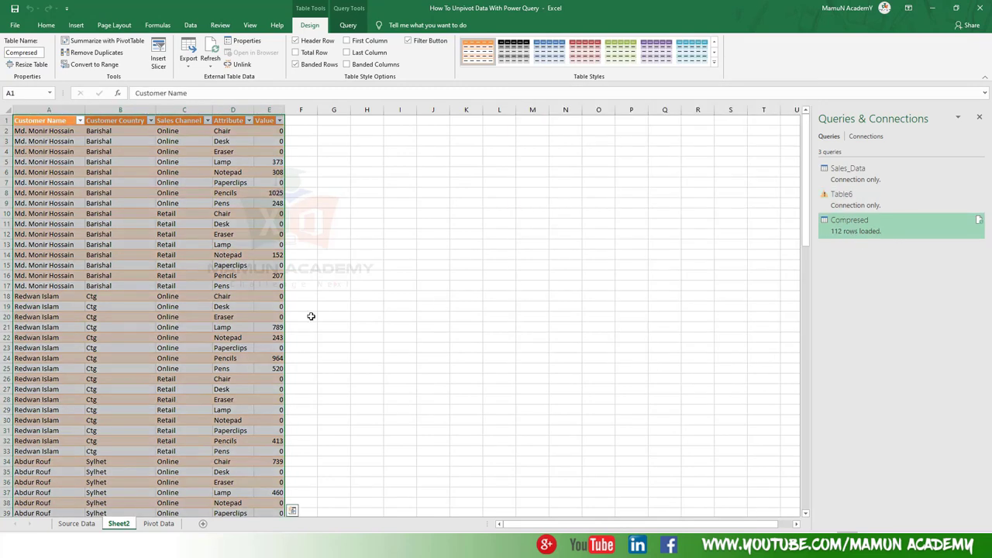
left_click(193, 264)
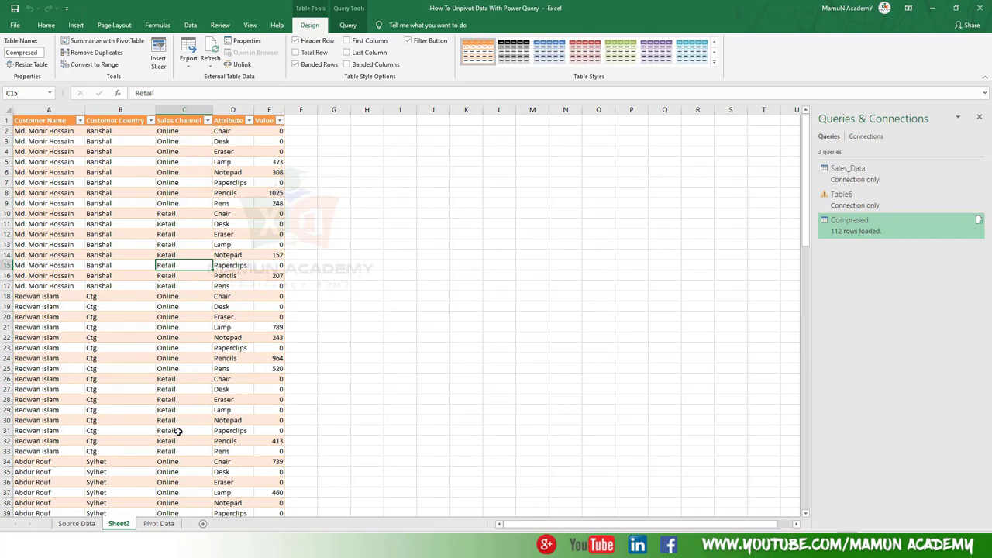
left_click(159, 524)
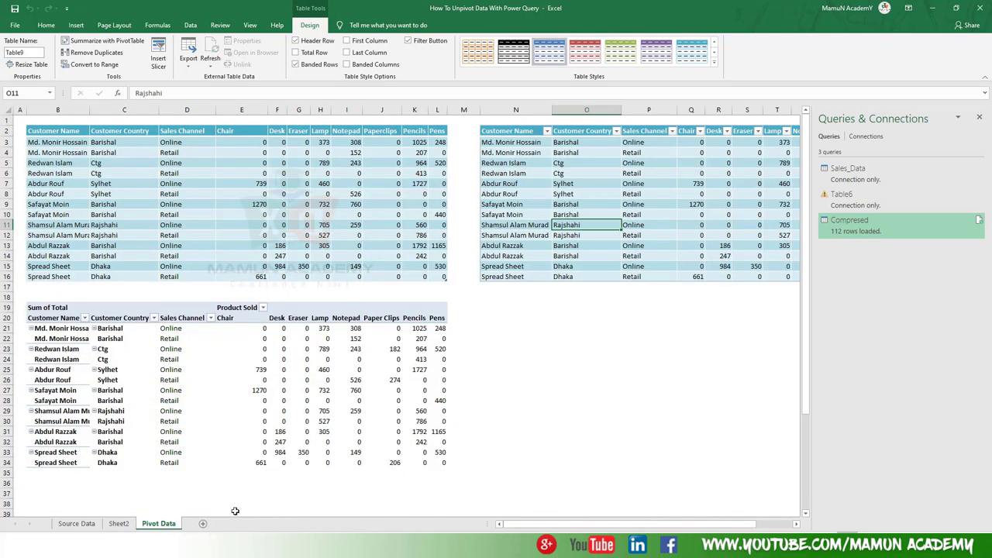
- Start a new table row with the customer's name, country Dhaka and sales channel 'On'
left_click(510, 286)
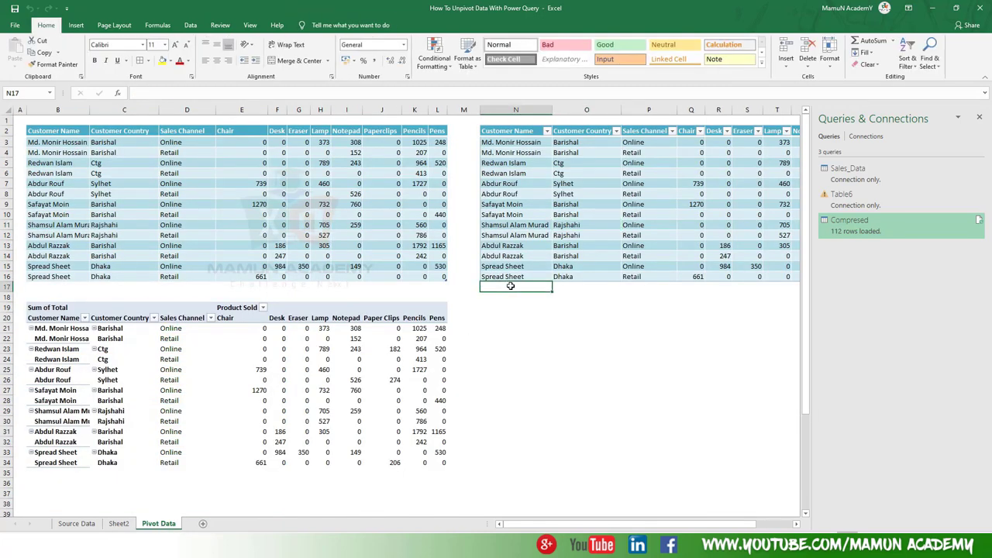
type("Mamun")
key("Tab")
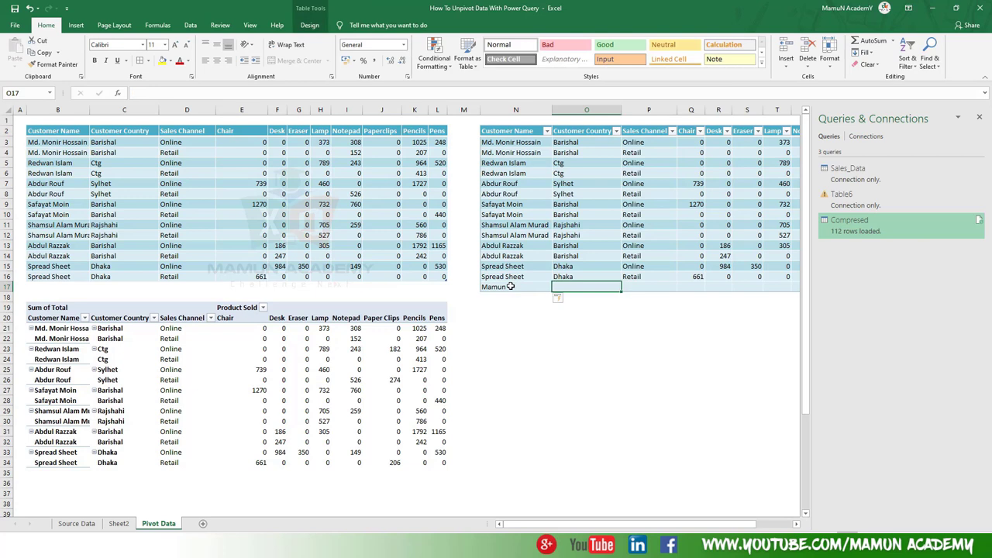
type("Dhaka")
key("Tab")
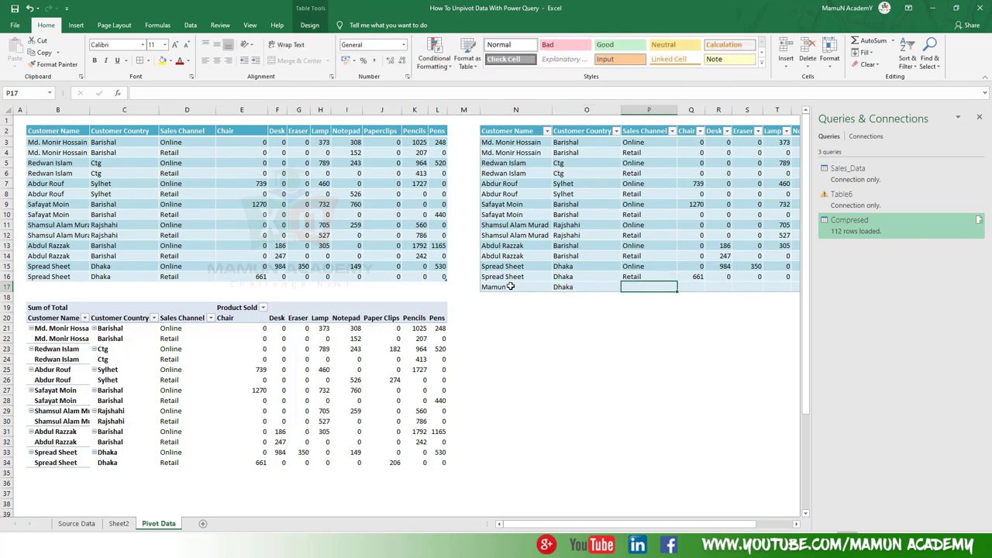
type("Online")
key("BackSpace")
key("BackSpace")
key("BackSpace")
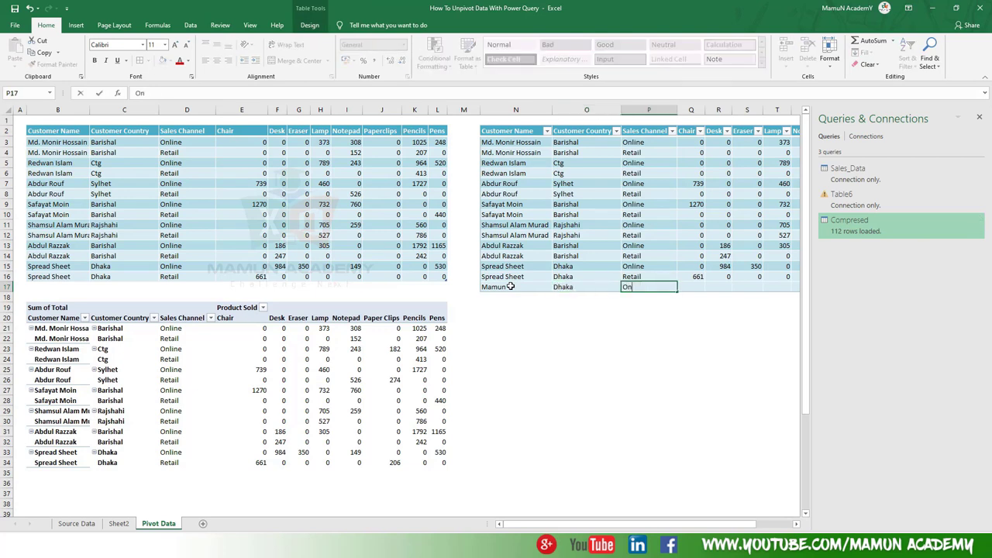
key("Tab")
- Enter quantities 5, 54, 840, a blank Lamp, 84 and 741, then go to Sheet2
type("5")
key("Tab")
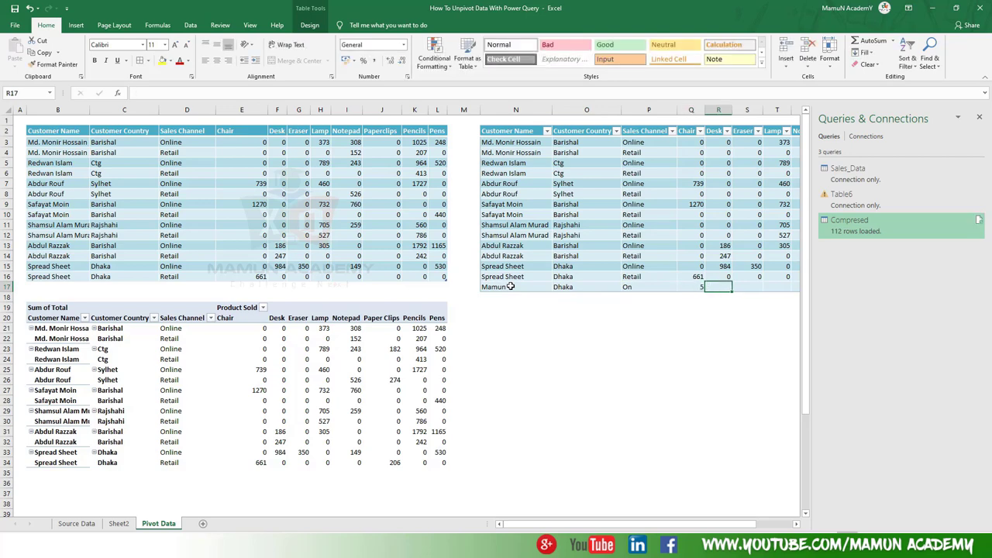
type("54")
key("Tab")
type("840")
key("Tab")
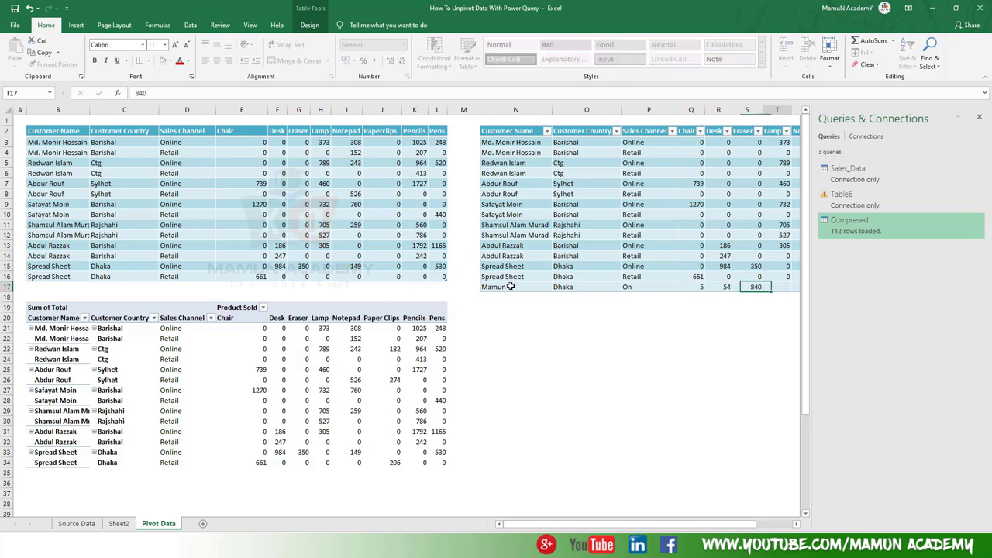
key("Tab")
type("84")
key("Tab")
key("Tab")
key("Tab")
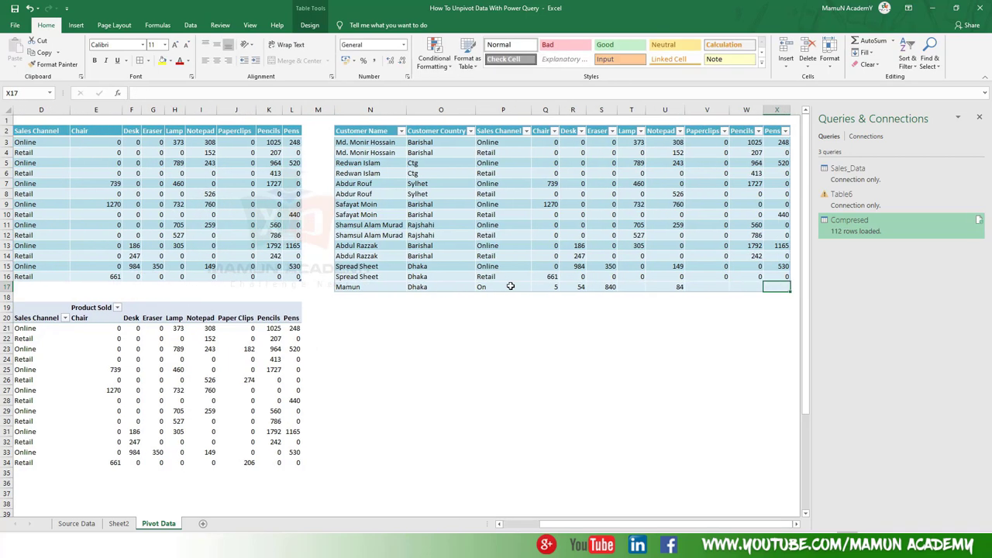
type("741")
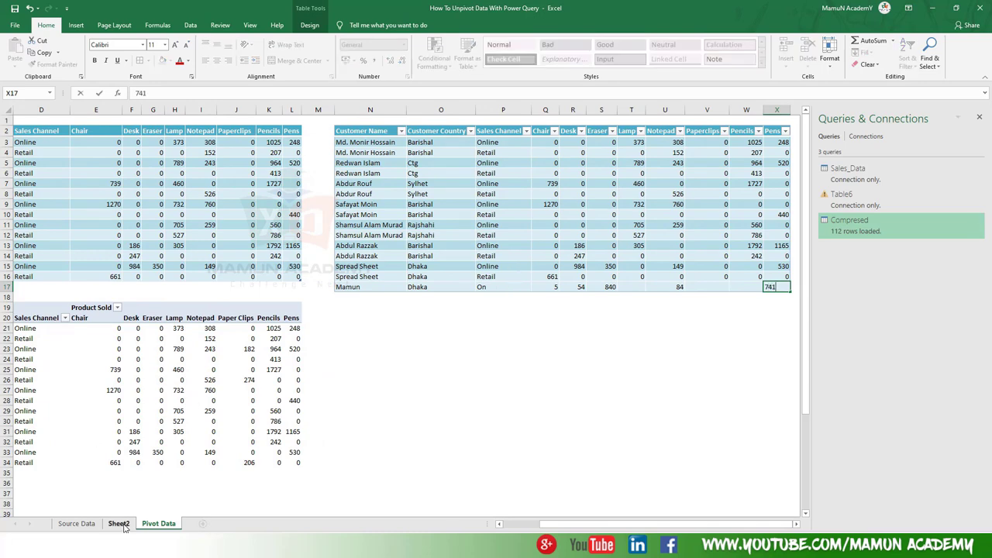
left_click(118, 523)
right_click(153, 203)
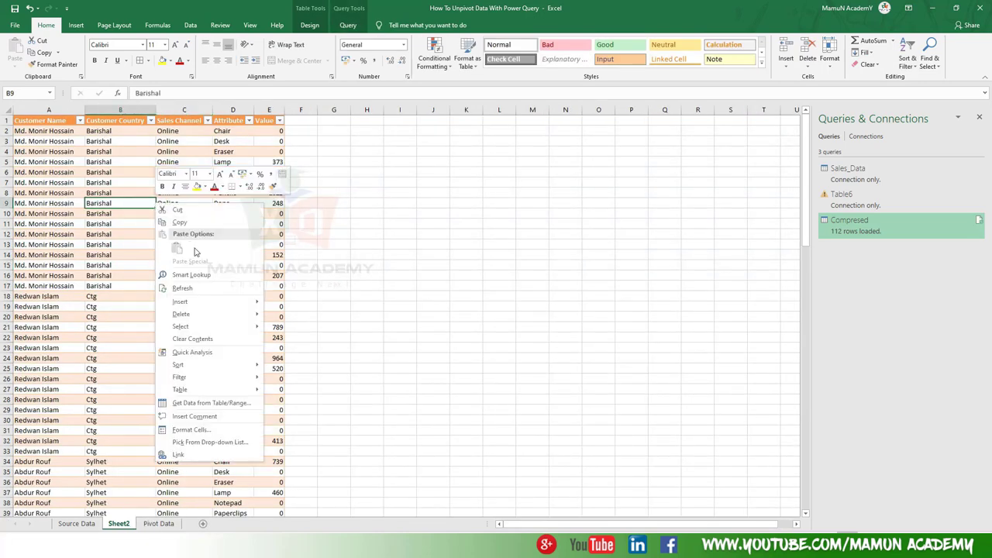
- Refresh the Compressed table and select the five new Dhaka rows 114–118
left_click(193, 288)
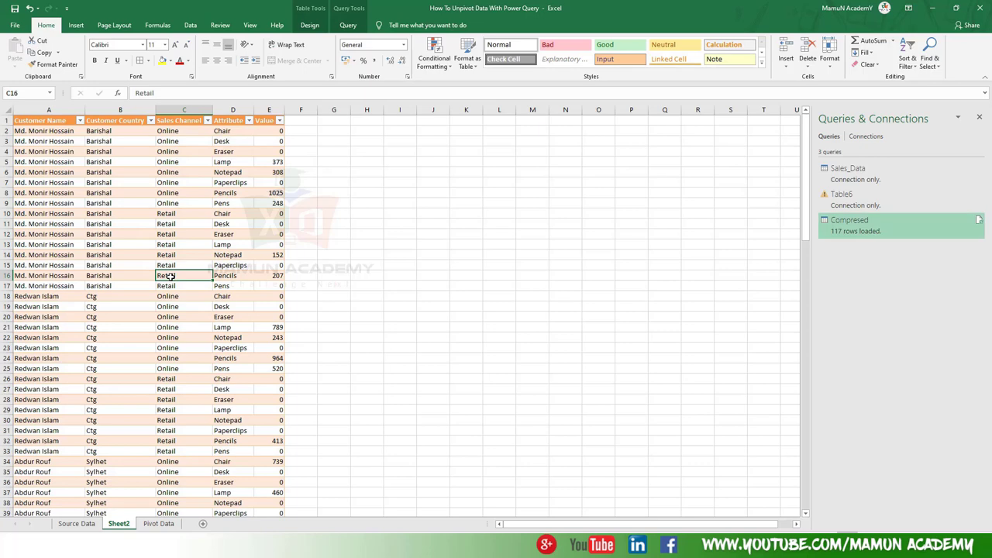
scroll(169, 275, "down", 2)
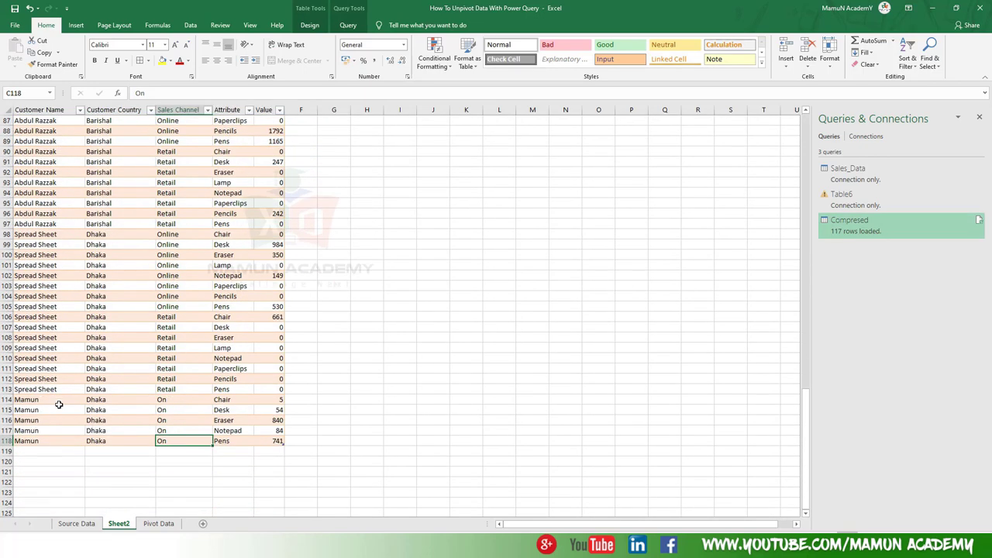
left_click_drag(59, 404, 275, 440)
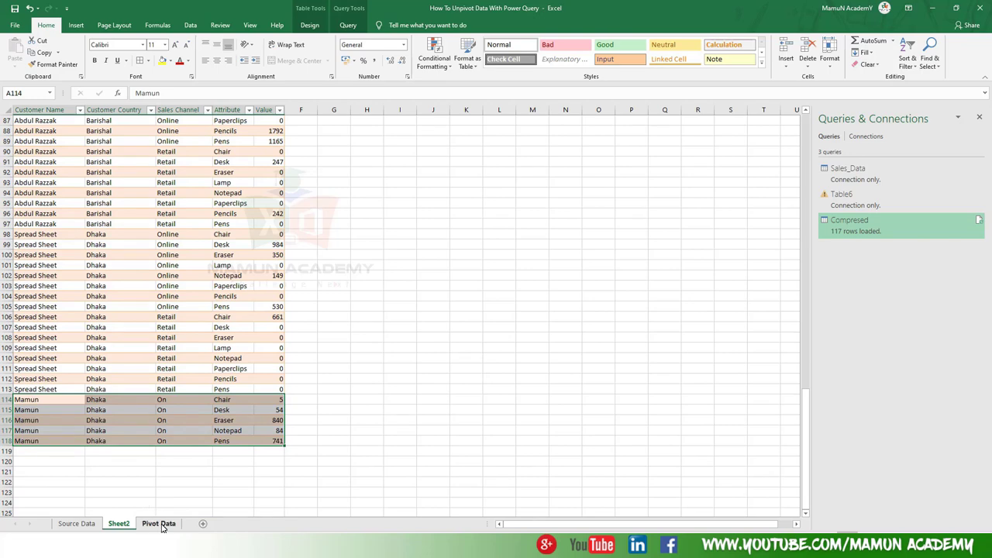
- On the Pivot Data sheet, inspect the SUMIFS formula in H4, the left table's quantities and the PivotTable
left_click(159, 524)
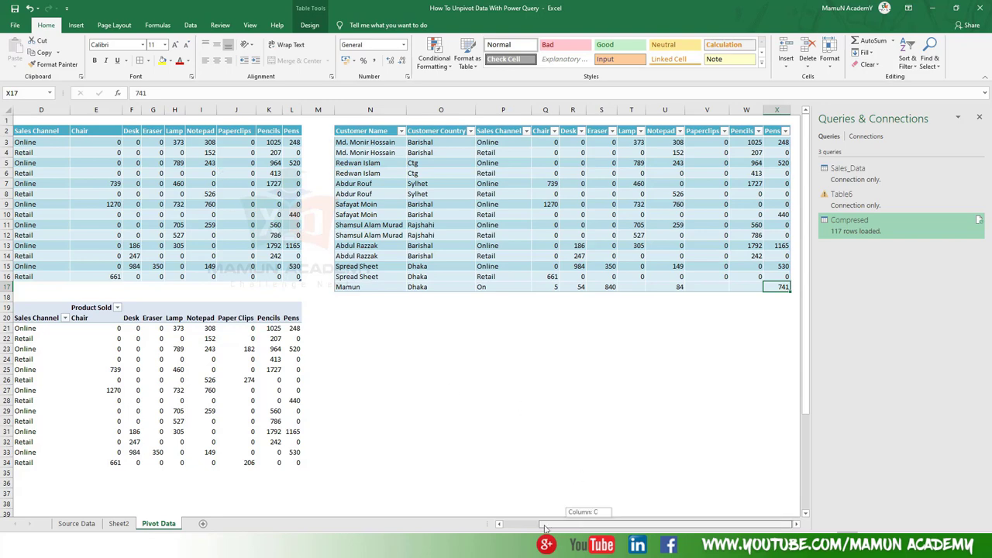
left_click_drag(586, 524, 542, 524)
right_click(209, 191)
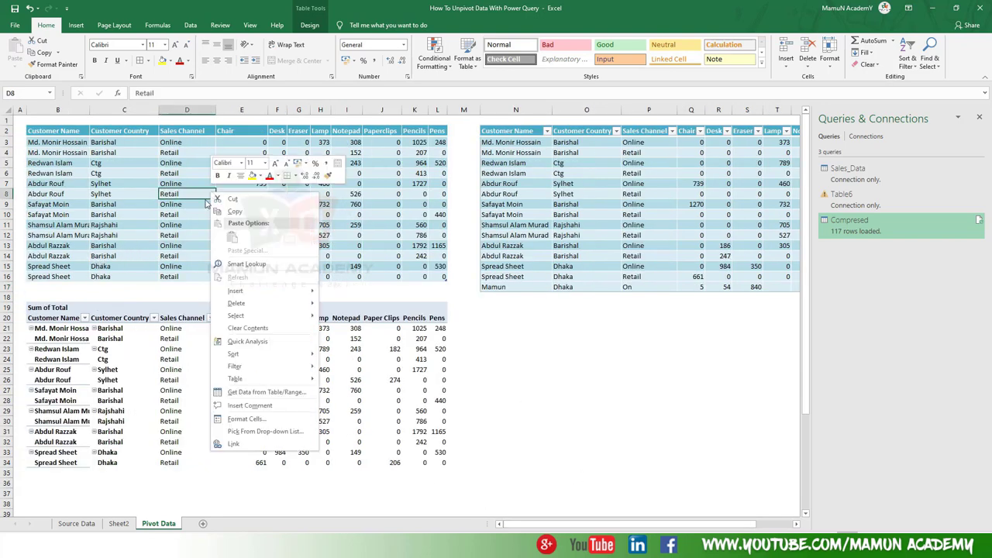
key("Escape")
left_click(316, 154)
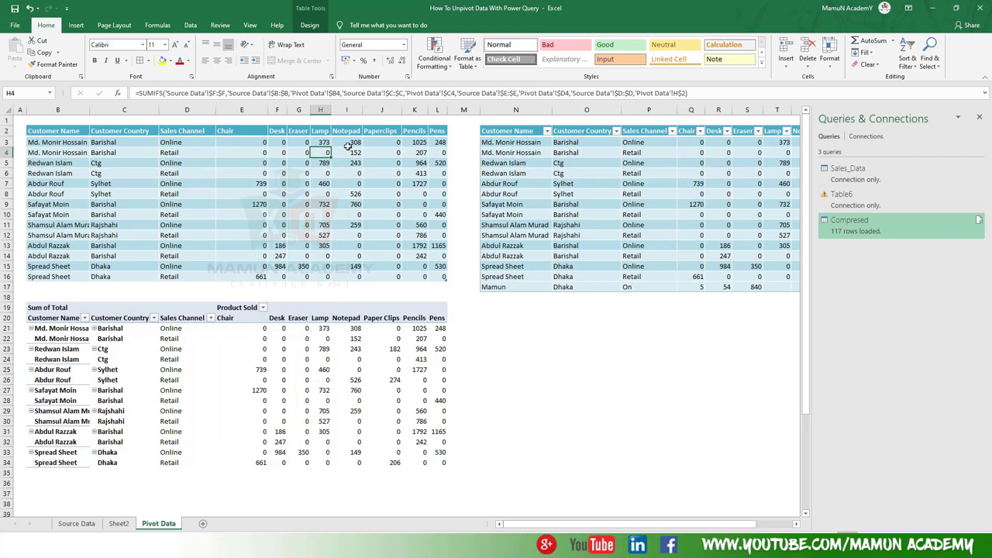
mouse_move(264, 142)
left_mouse_down()
mouse_move(421, 274)
mouse_move(439, 276)
left_mouse_up()
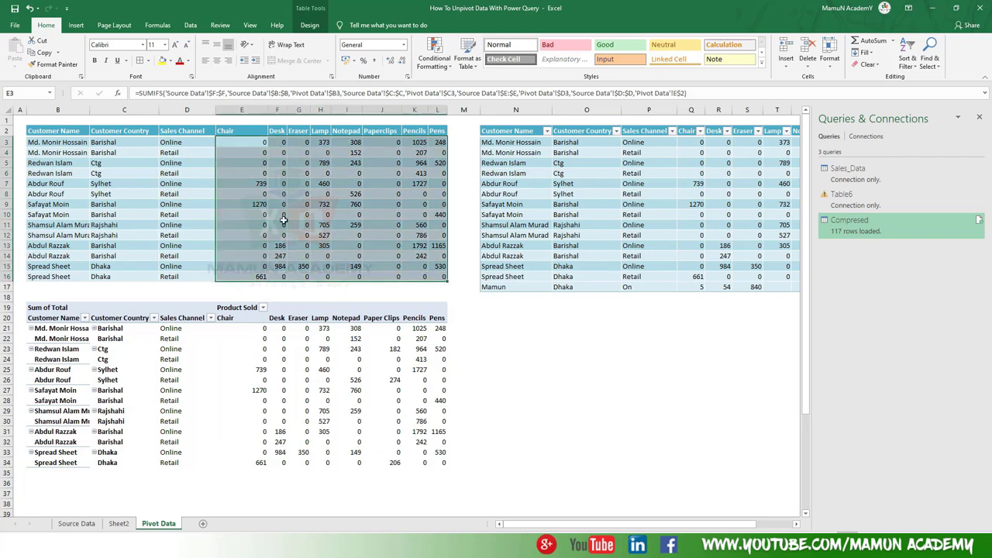
left_click_drag(53, 287, 242, 287)
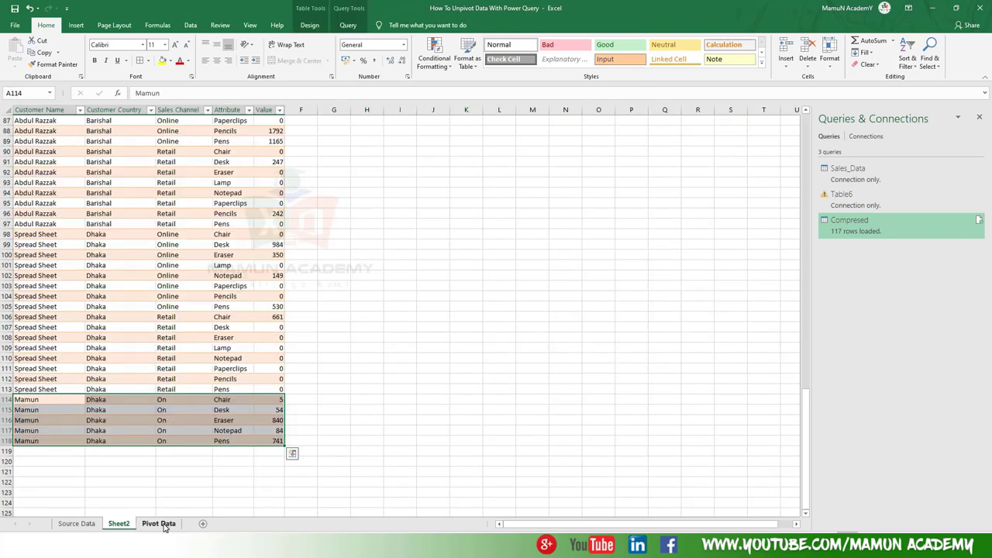
left_click(158, 523)
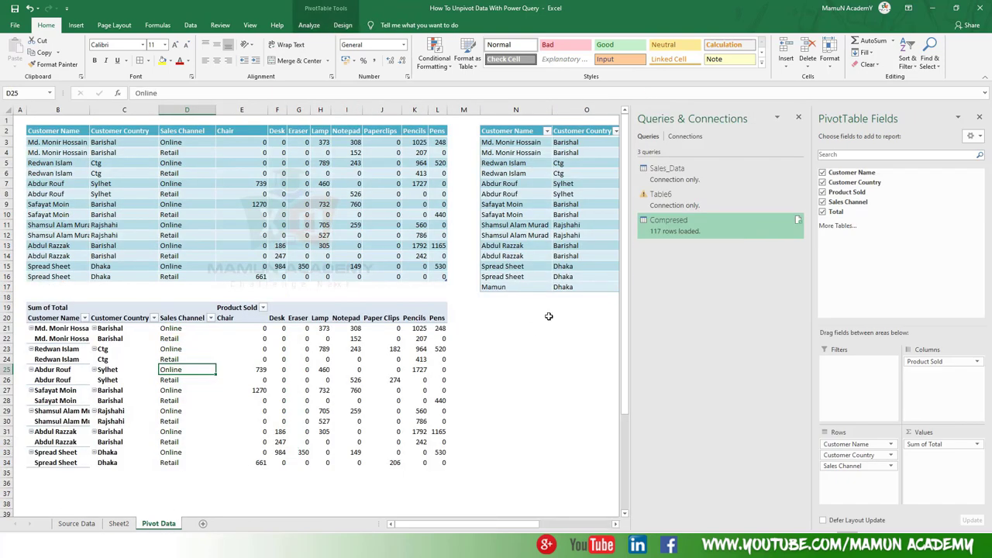
left_click(544, 307)
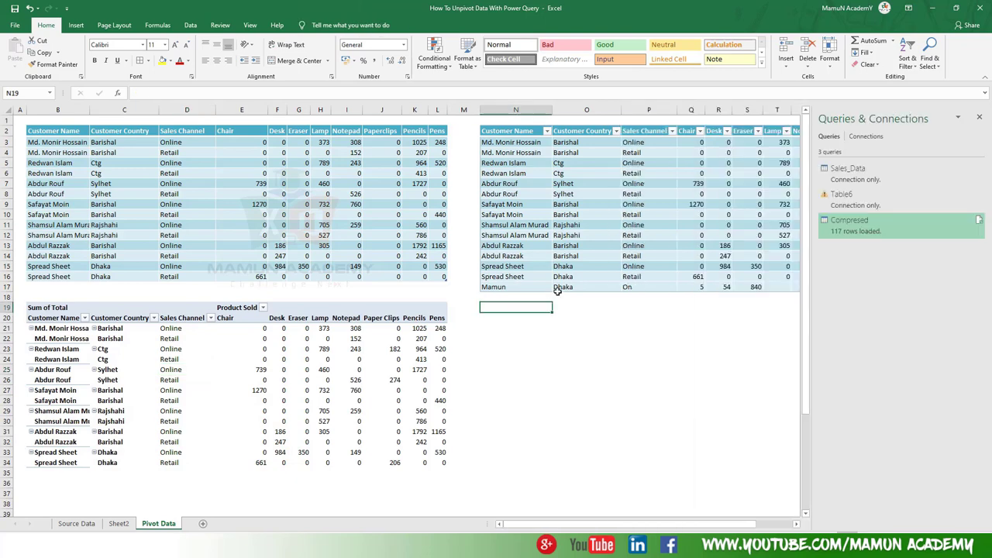
- Compare the appended sales rows on the Pivot Data sheet and Sheet2, hiding the queries list
left_click(119, 523)
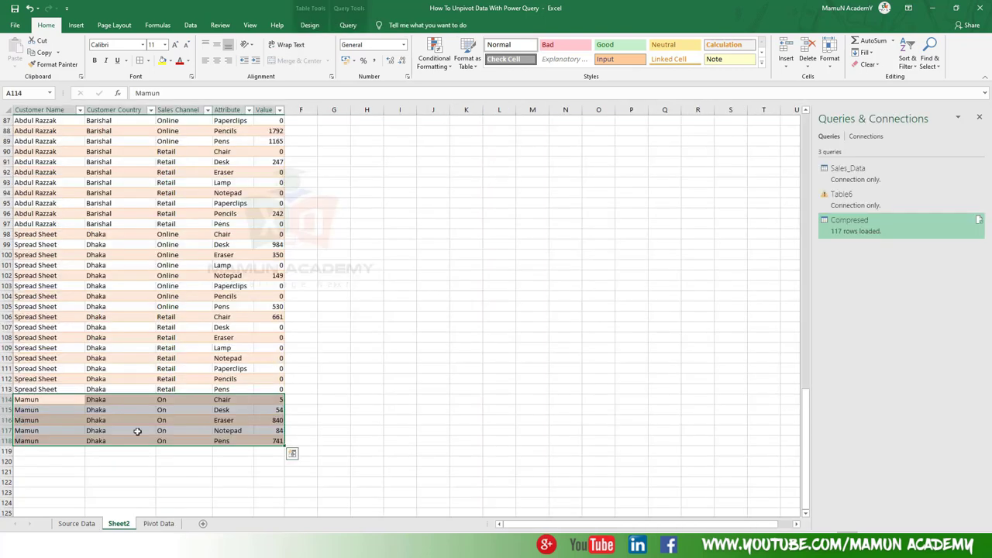
left_click(158, 525)
left_click(529, 226)
left_click(589, 370)
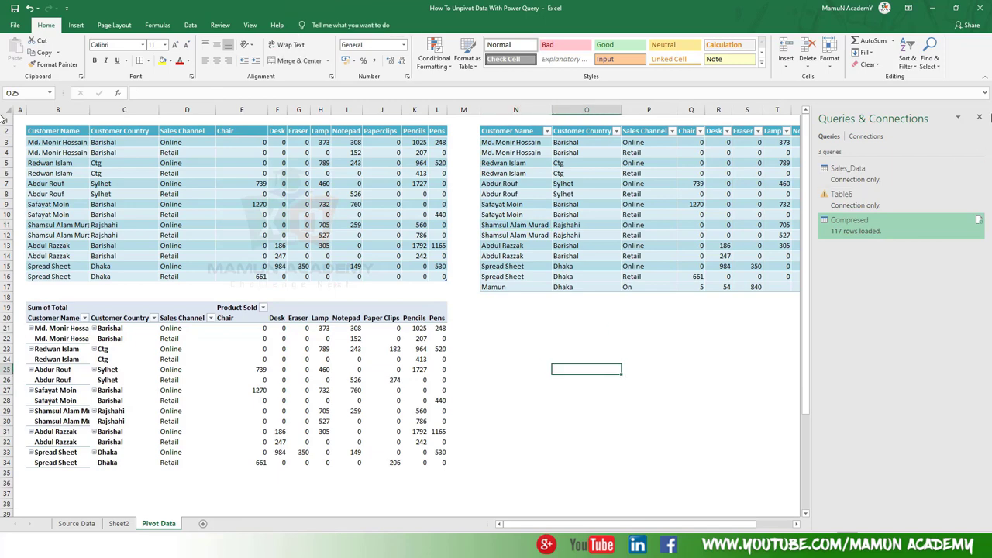
left_click(979, 117)
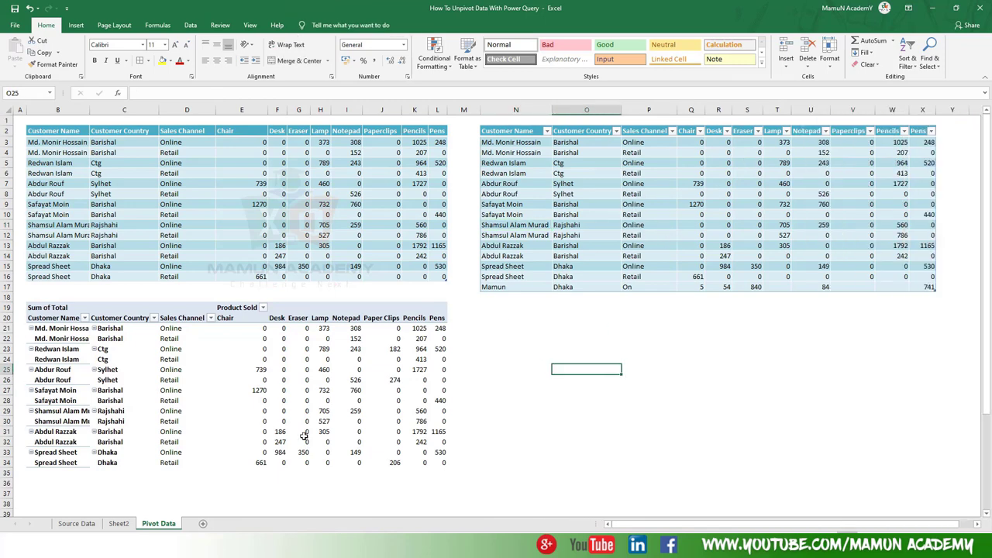
left_click(119, 524)
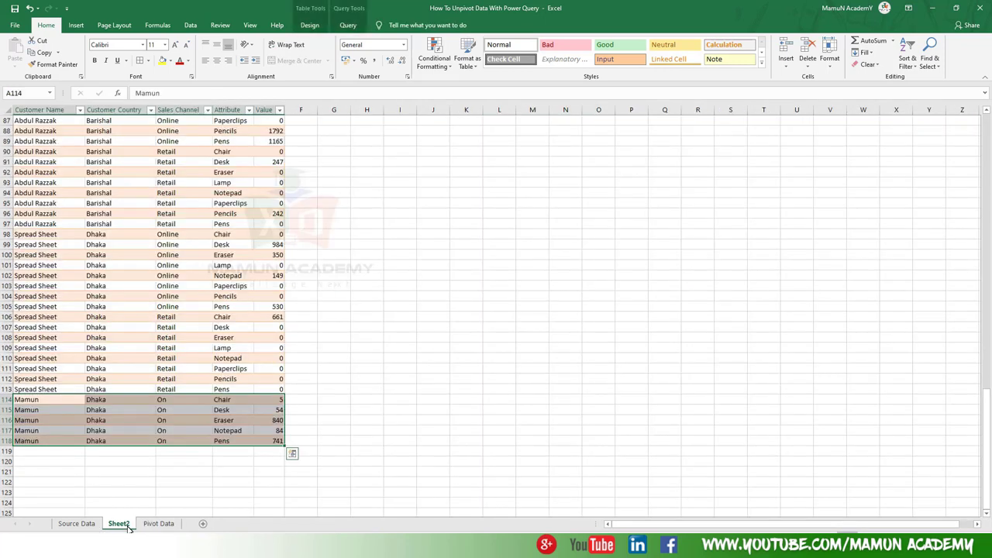
- Settle on the Source Data sheet with a cell inside the sales table selected
left_click(85, 524)
scroll(162, 179, "up", 2)
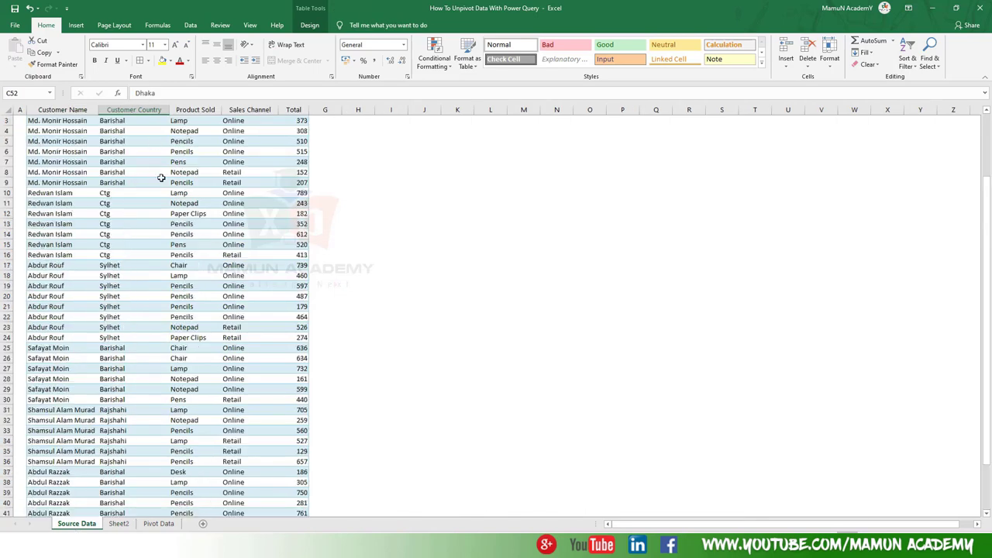
scroll(161, 178, "up", 1)
left_click(172, 524)
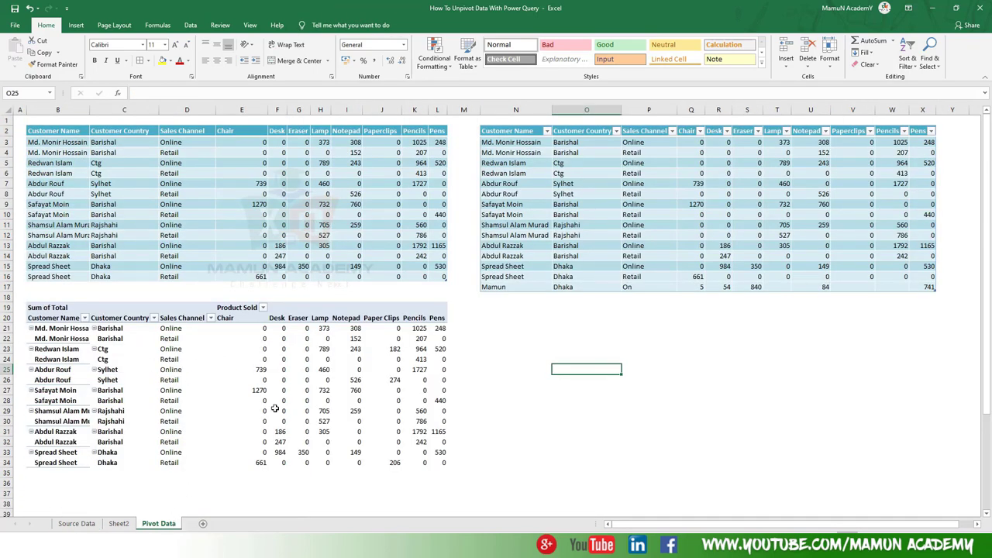
left_click(87, 525)
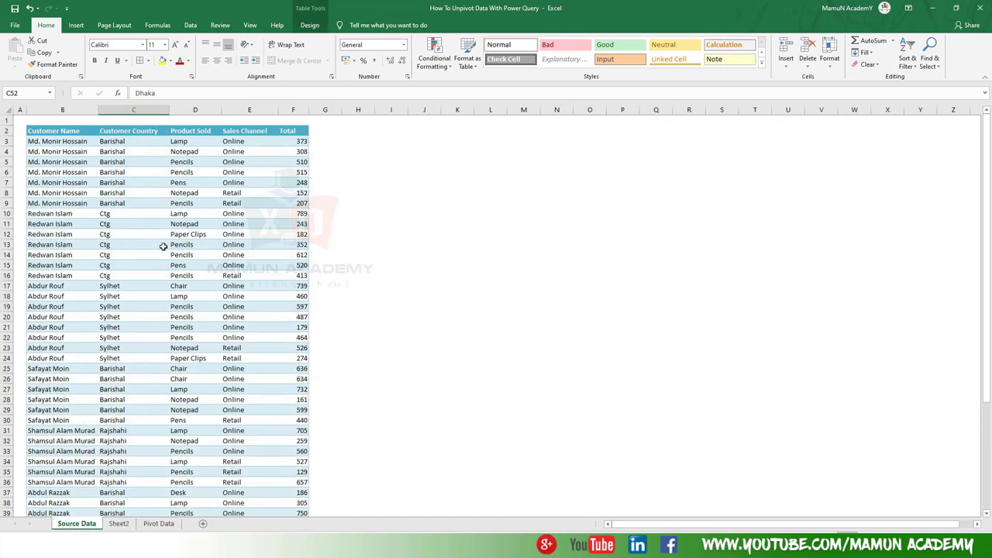
left_click(163, 247)
- Insert a PivotTable from Sales_Data4 on the existing Pivot Data sheet at 'Pivot Data'!$N$19
left_click(73, 26)
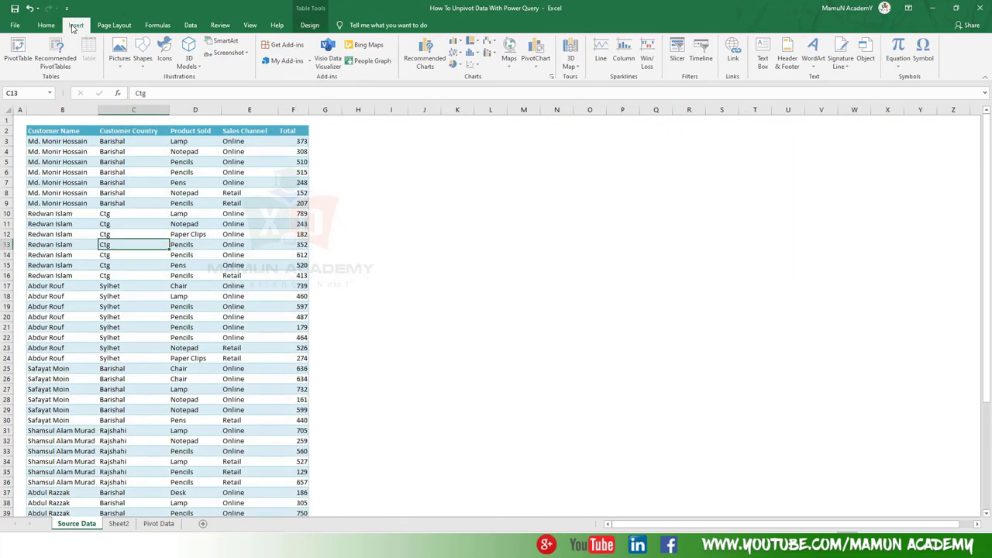
left_click(18, 50)
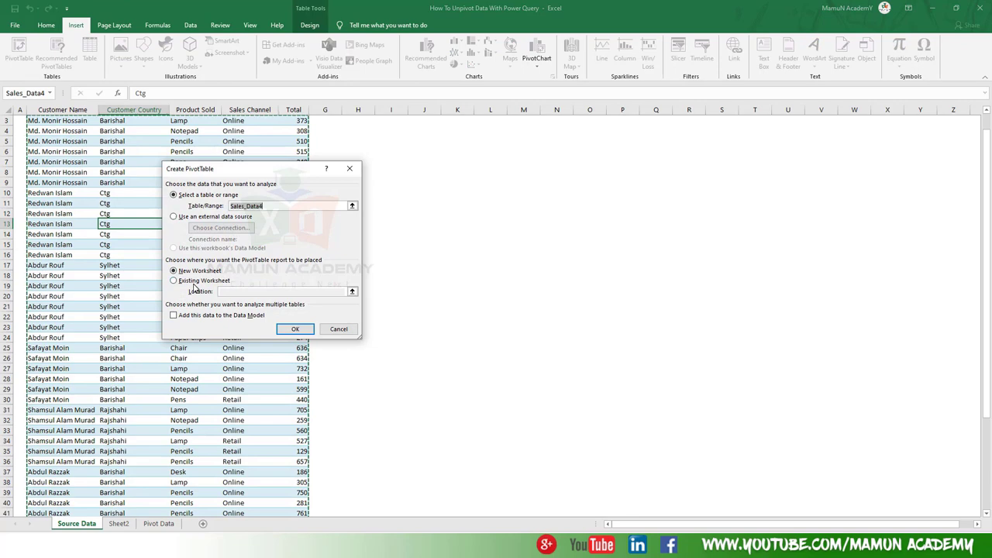
left_click(198, 281)
left_click(158, 524)
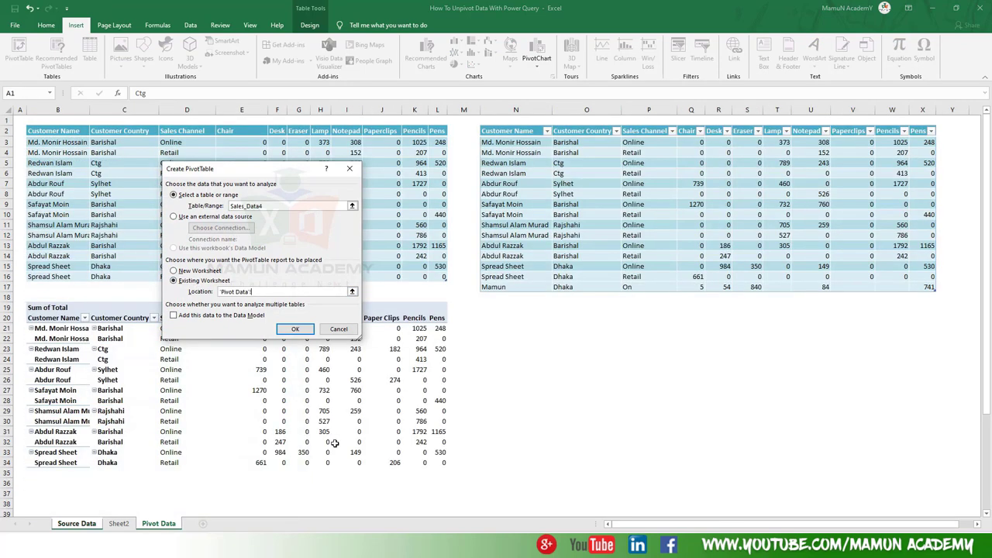
left_click(489, 308)
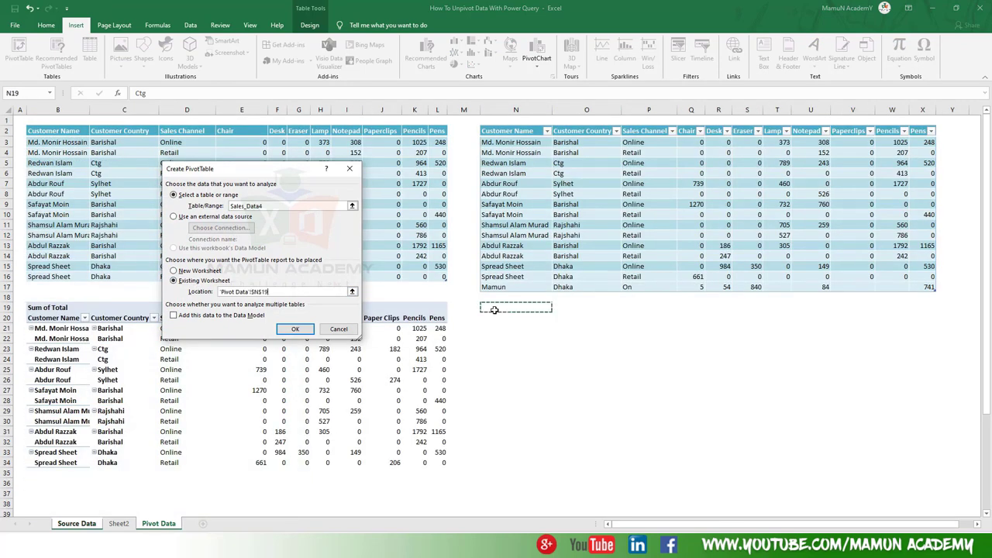
left_click(294, 327)
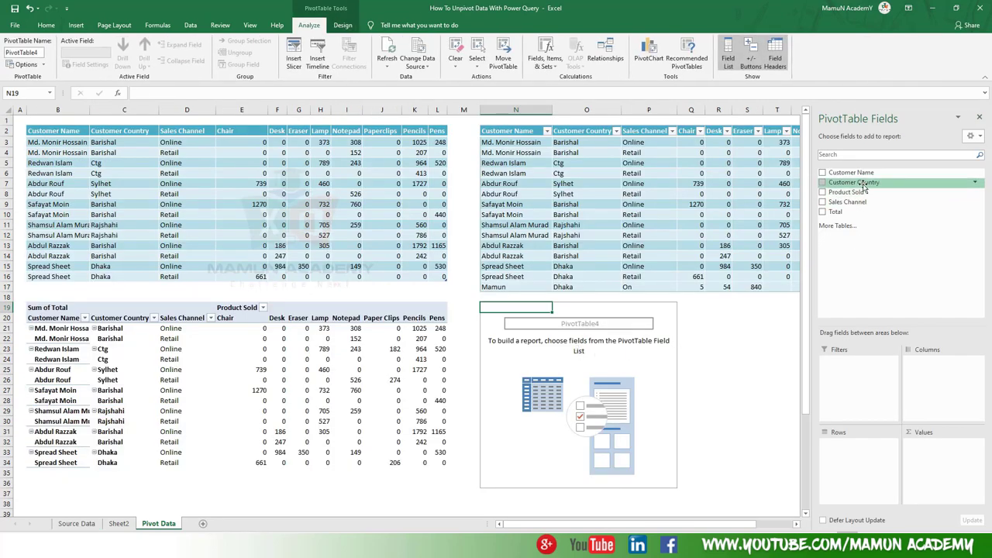
- Build PivotTable4 with Customer Name, Customer Country and Sales Channel as rows, Product Sold as columns, summing Total
left_click(822, 172)
left_click(823, 182)
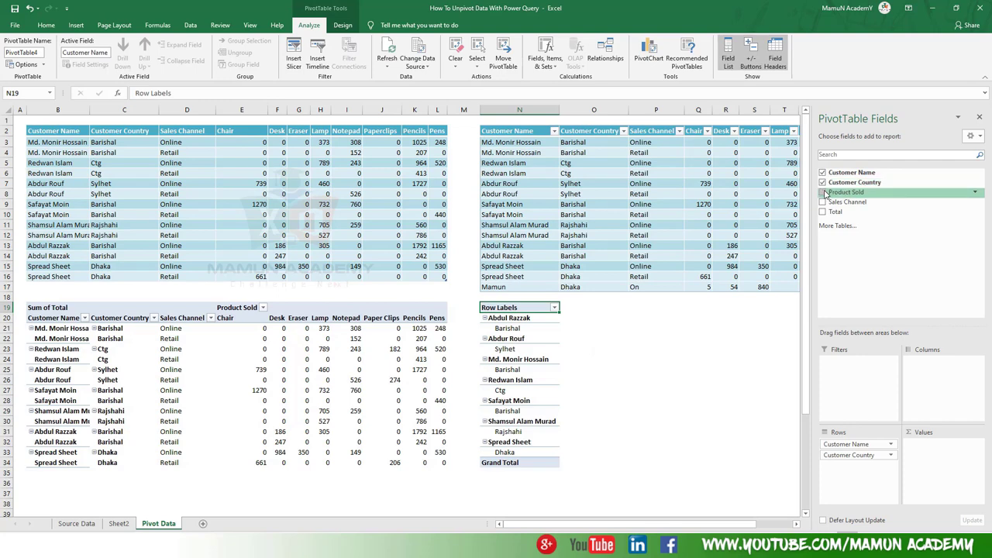
left_click_drag(826, 194, 932, 333)
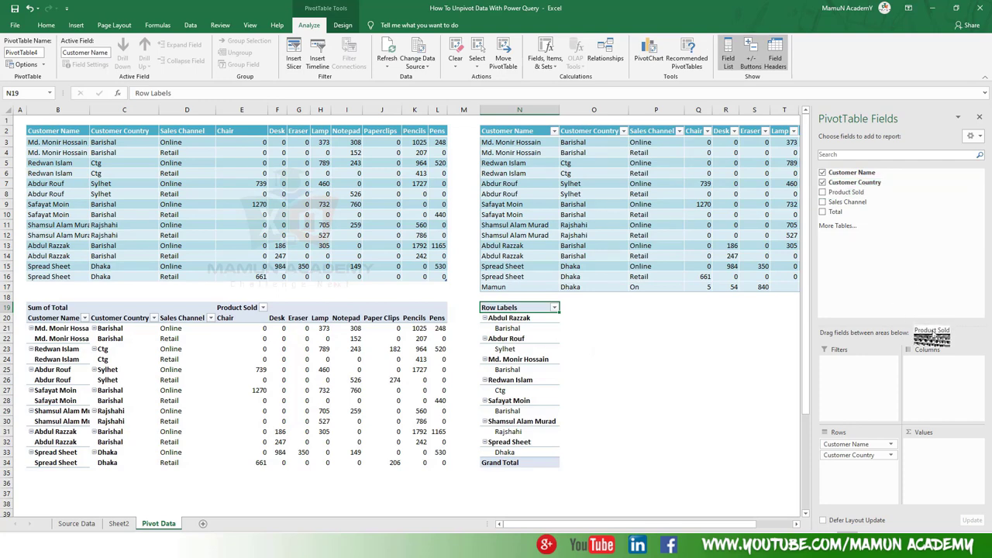
left_click_drag(933, 333, 927, 400)
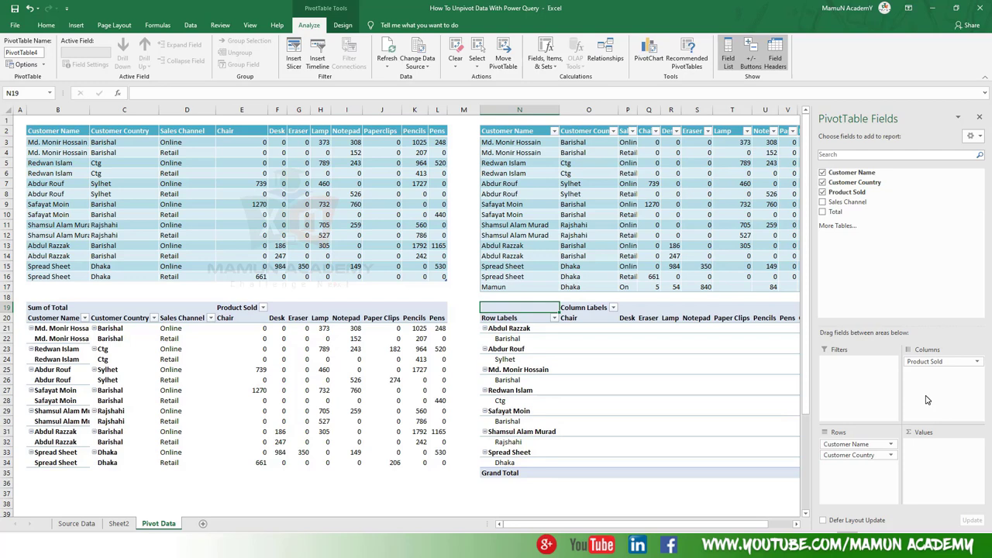
left_click(844, 201)
left_click_drag(835, 212, 941, 473)
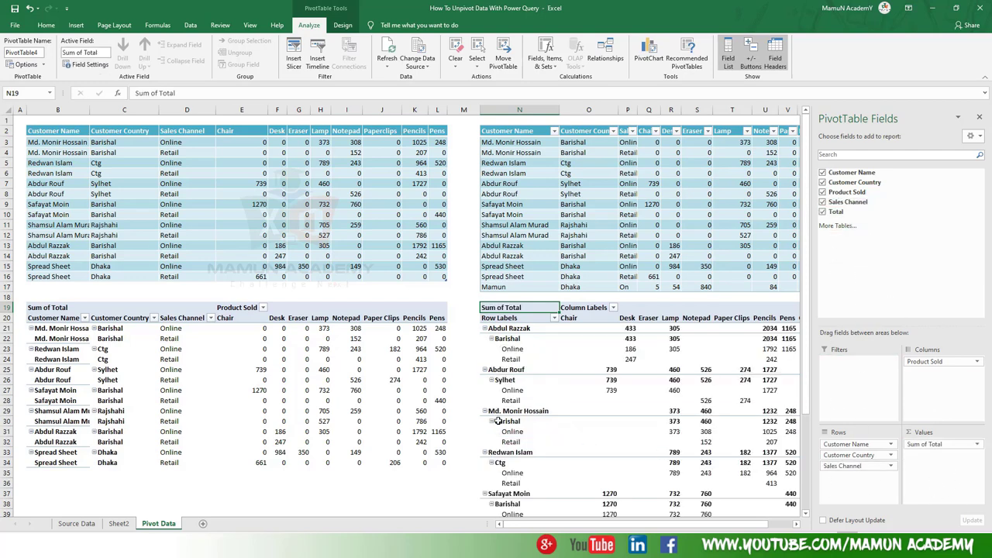
left_click(468, 396)
scroll(820, 356, "down", 2)
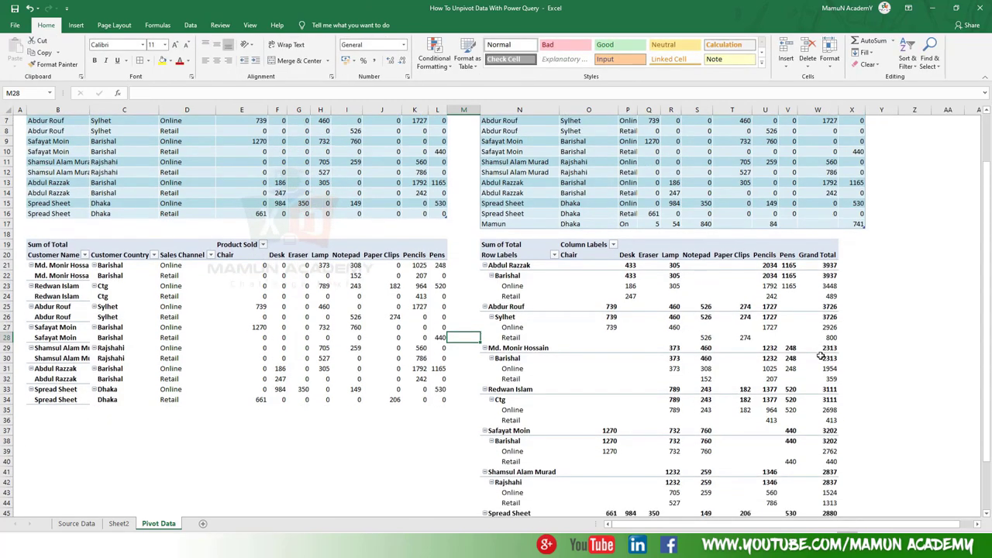
scroll(775, 363, "down", 4)
scroll(720, 361, "up", 6)
scroll(675, 360, "down", 1)
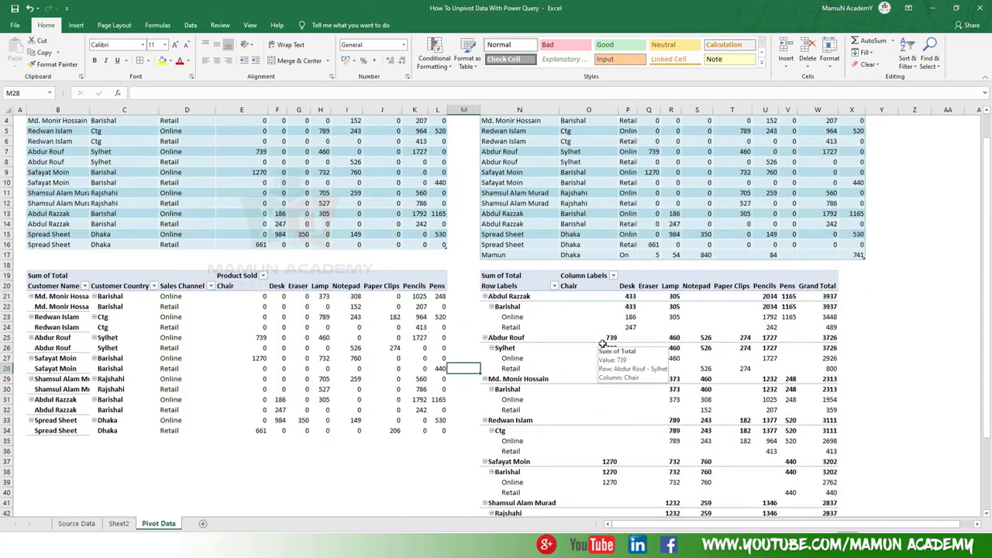
- Hide all subtotals and turn grand totals off for PivotTable4
left_click(643, 409)
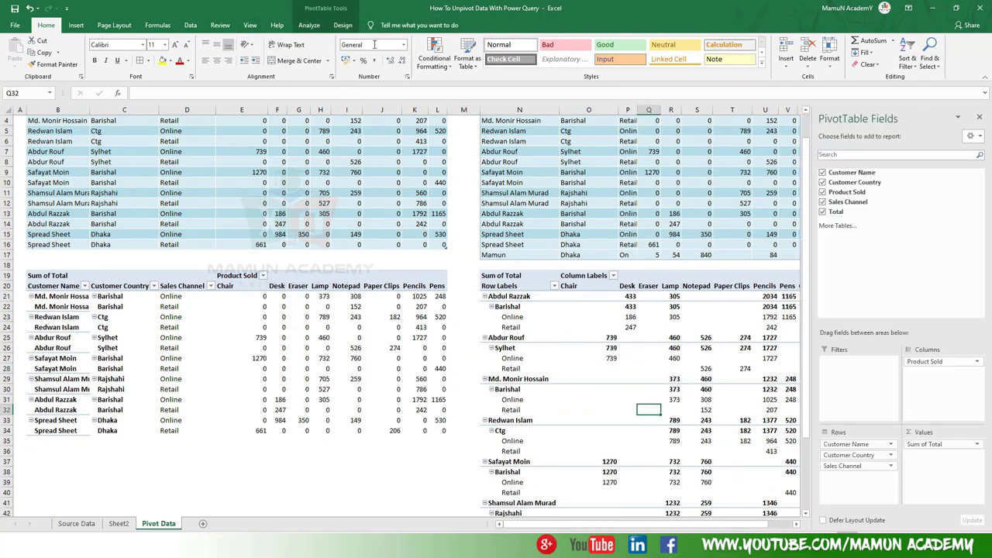
left_click(343, 24)
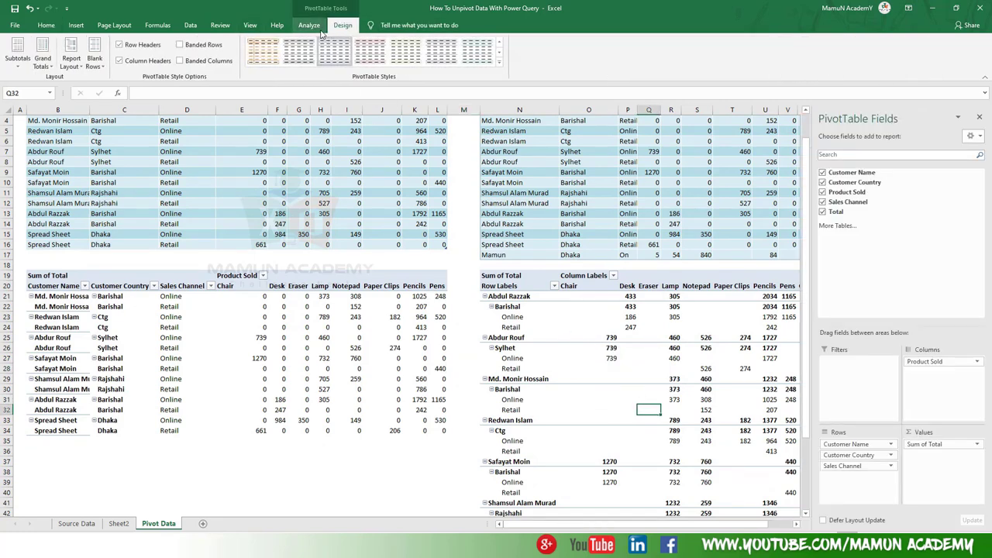
left_click(17, 56)
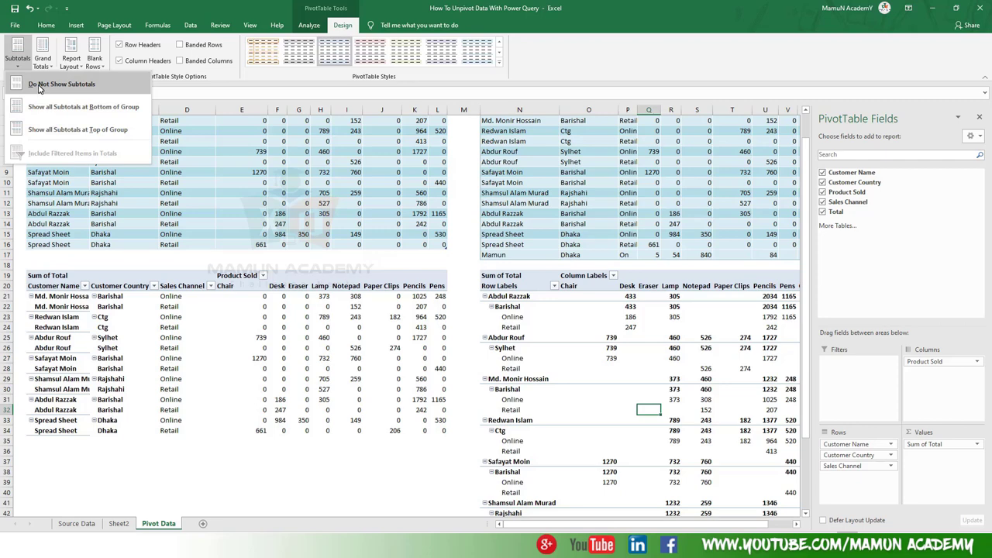
left_click(39, 85)
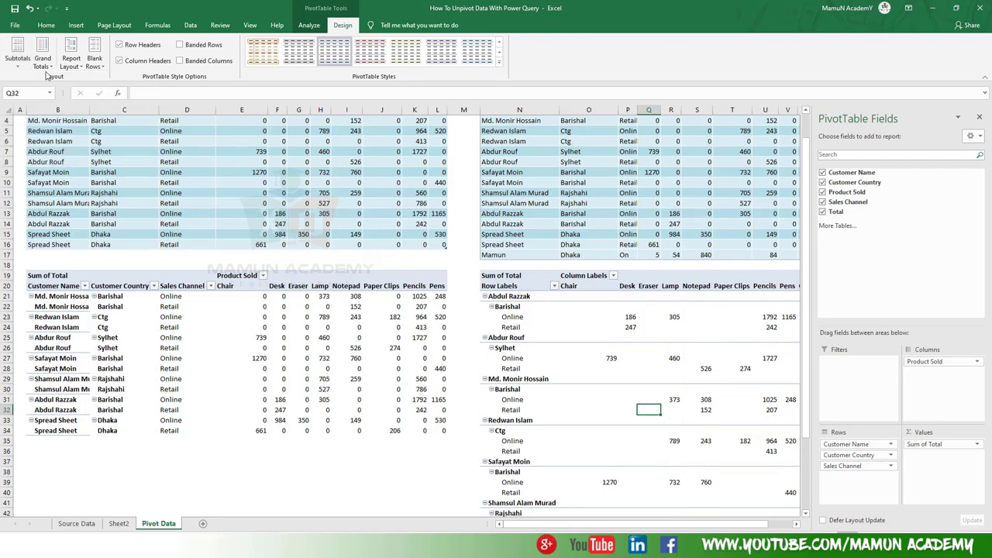
left_click(44, 60)
left_click(78, 85)
- Set PivotTable4's report layout to tabular form, replacing the outline form tried first
left_click(71, 60)
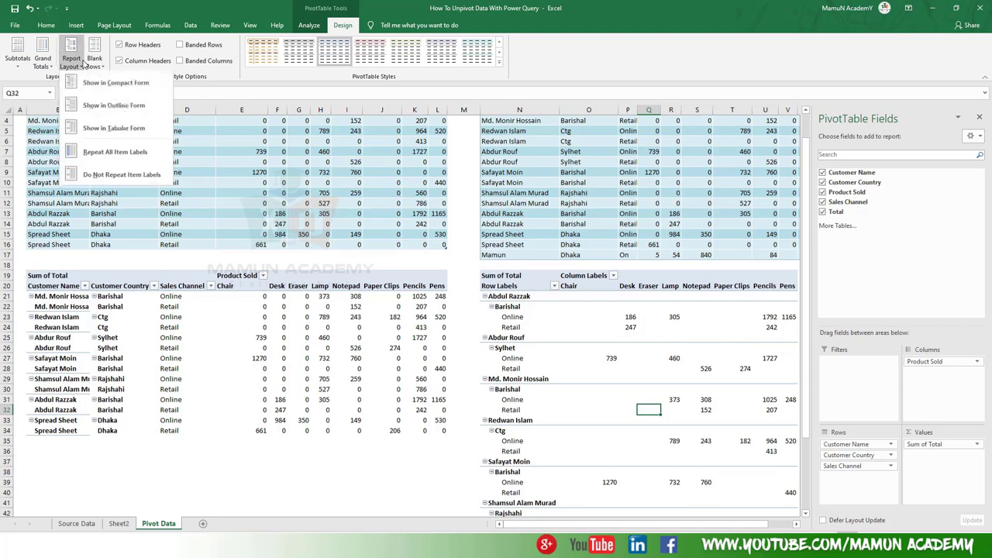
left_click(103, 107)
left_click(455, 465)
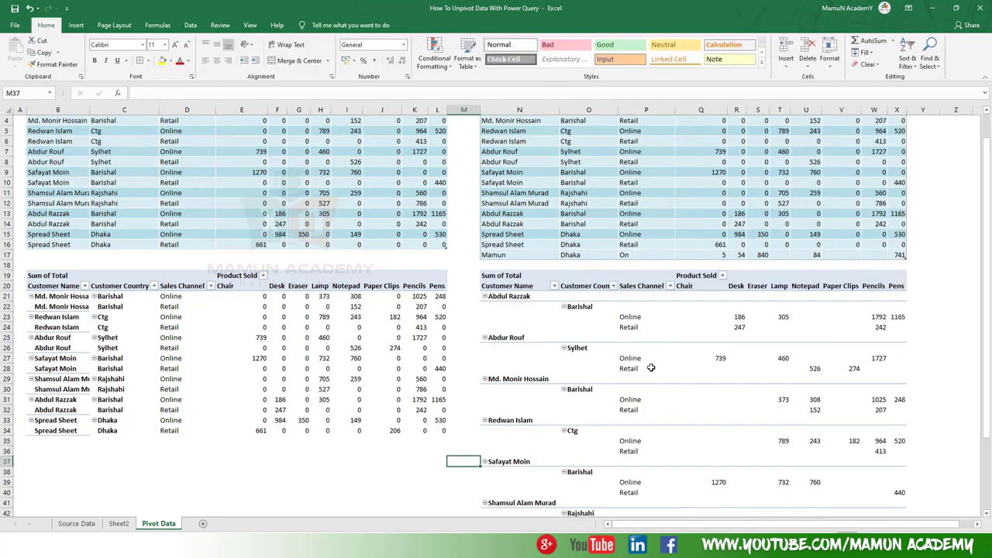
left_click(613, 419)
left_click(342, 25)
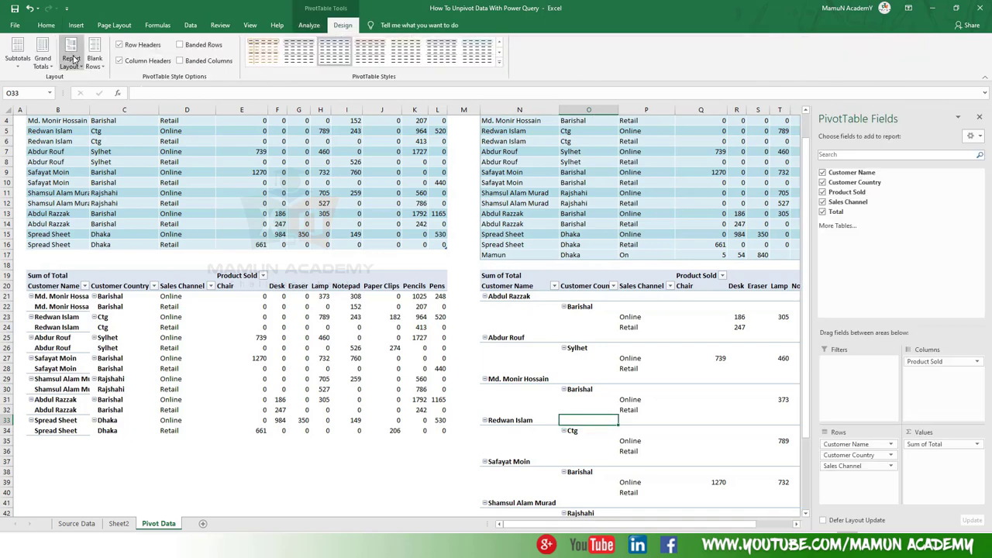
left_click(72, 59)
left_click(106, 130)
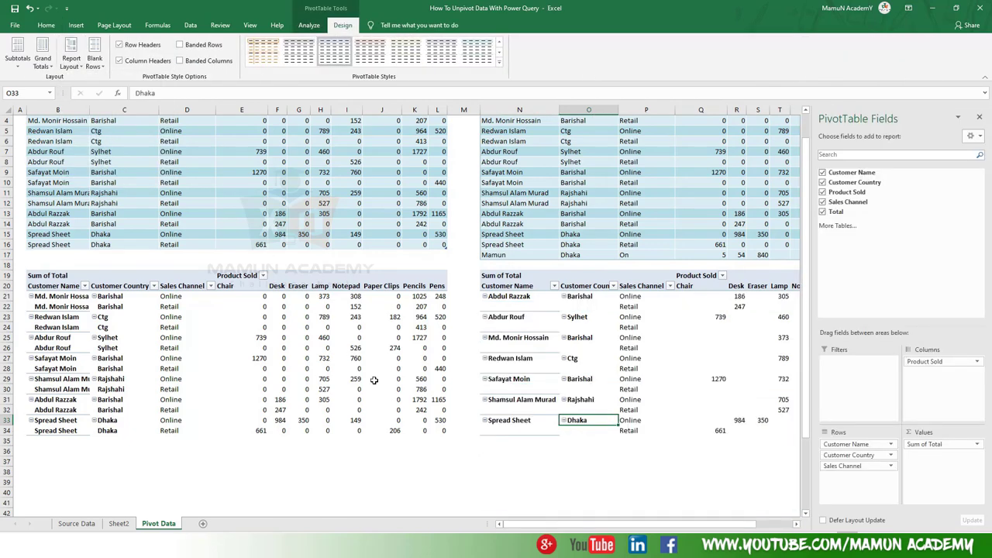
left_click(498, 471)
- Repeat all item labels in PivotTable4 so every row shows its customer and country
left_click(624, 327)
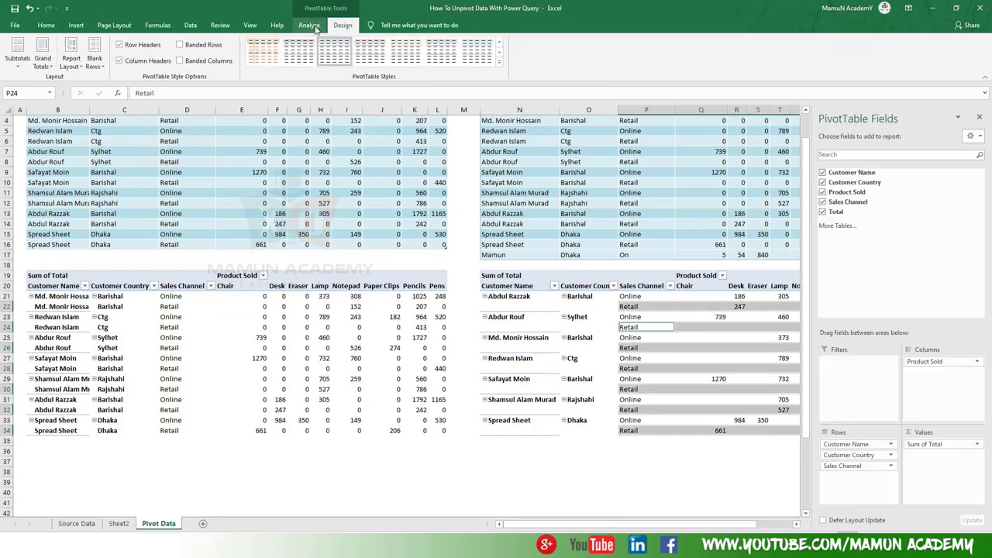
left_click(71, 59)
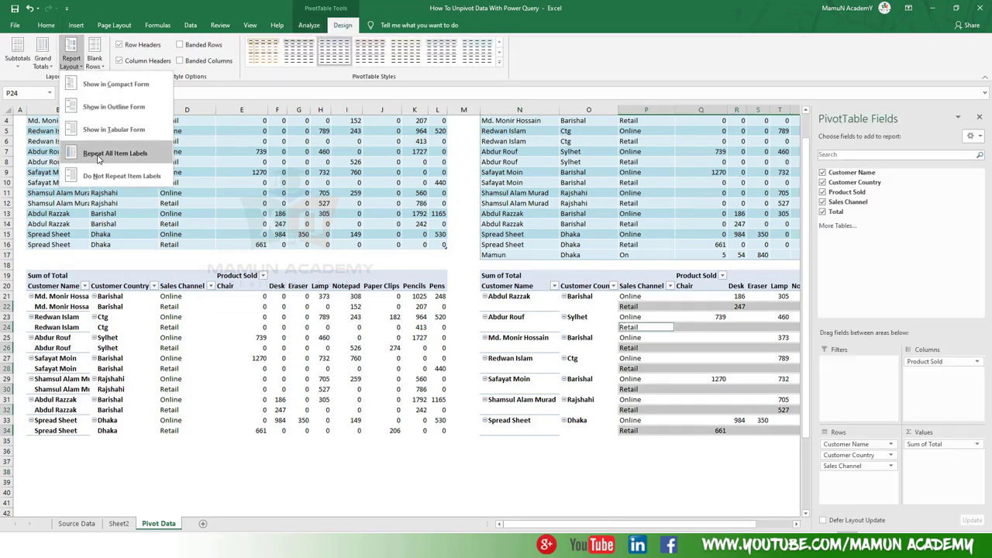
left_click(99, 160)
left_click(605, 457)
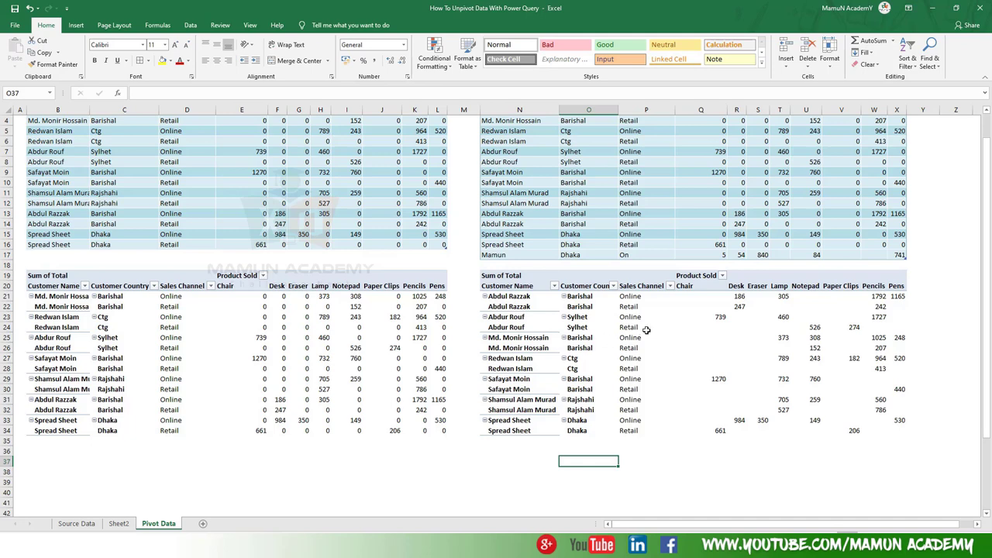
- Switch back to the Pivot Data sheet via Source Data and select the range N2:W17
left_click(76, 524)
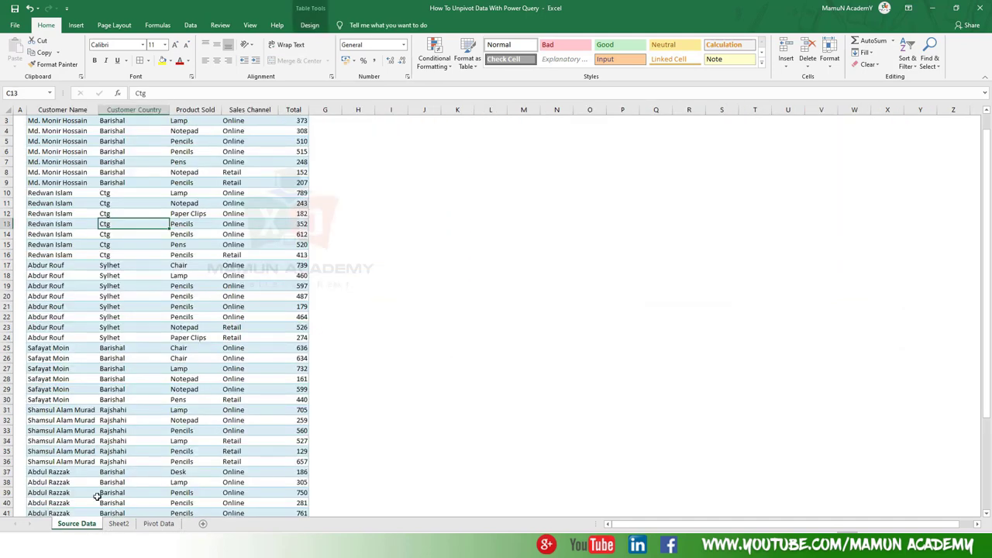
left_click(158, 523)
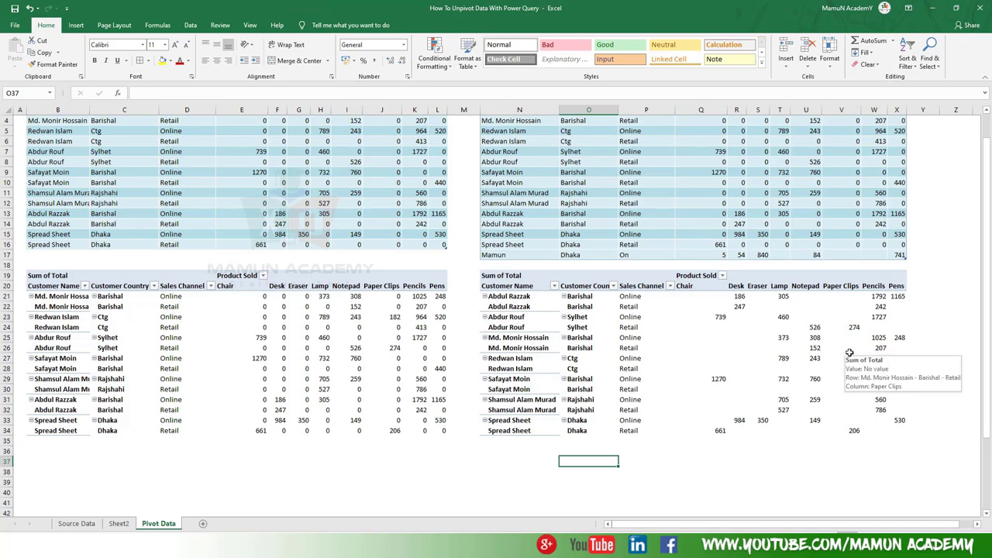
scroll(847, 351, "up", 1)
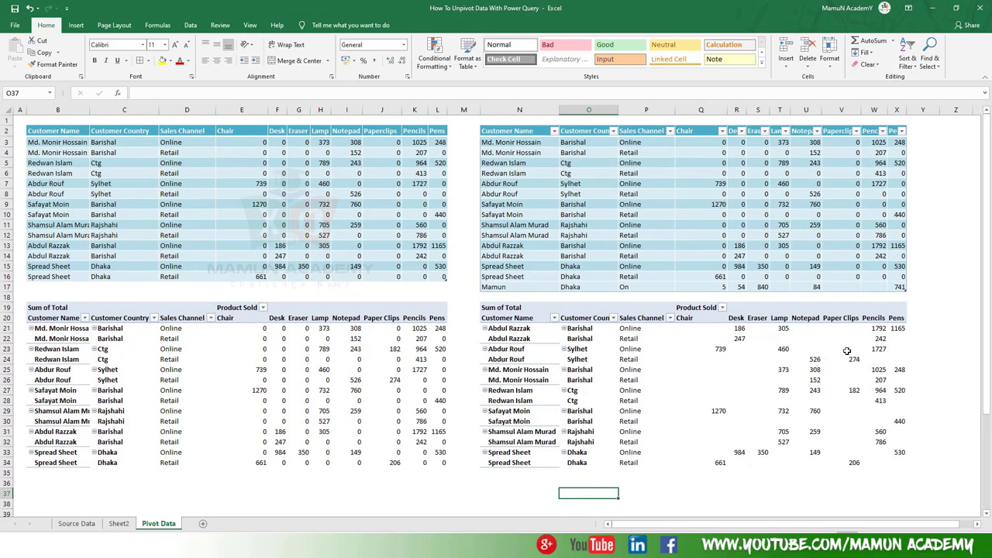
left_click_drag(516, 130, 891, 288)
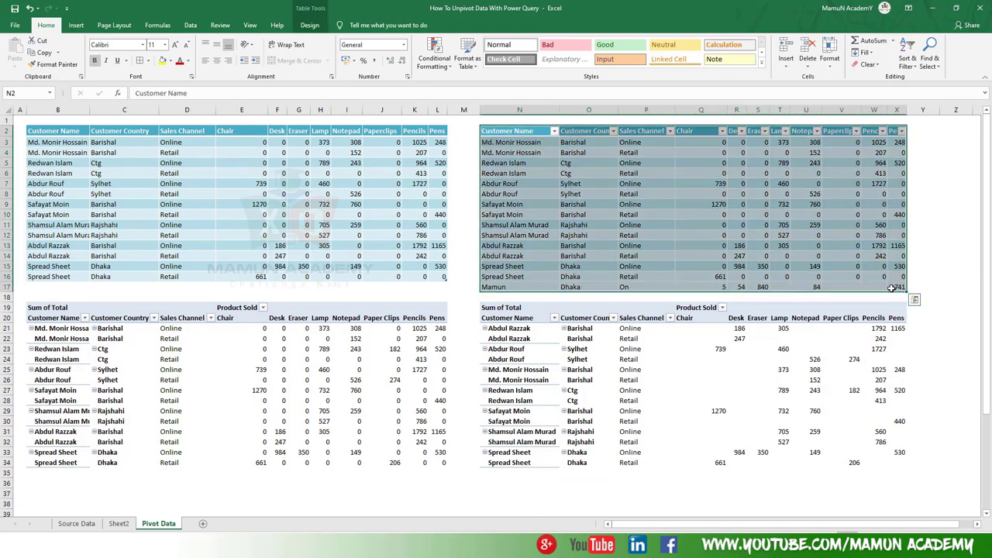